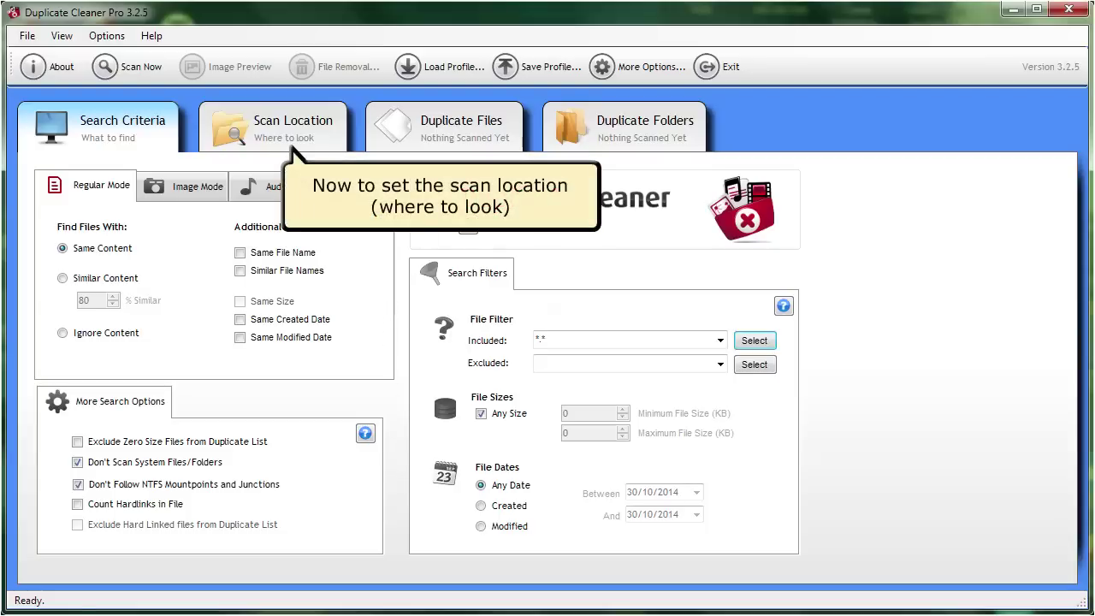
Add the Docs Backup folder on the D: drive to the scan location's search paths.
click(267, 134)
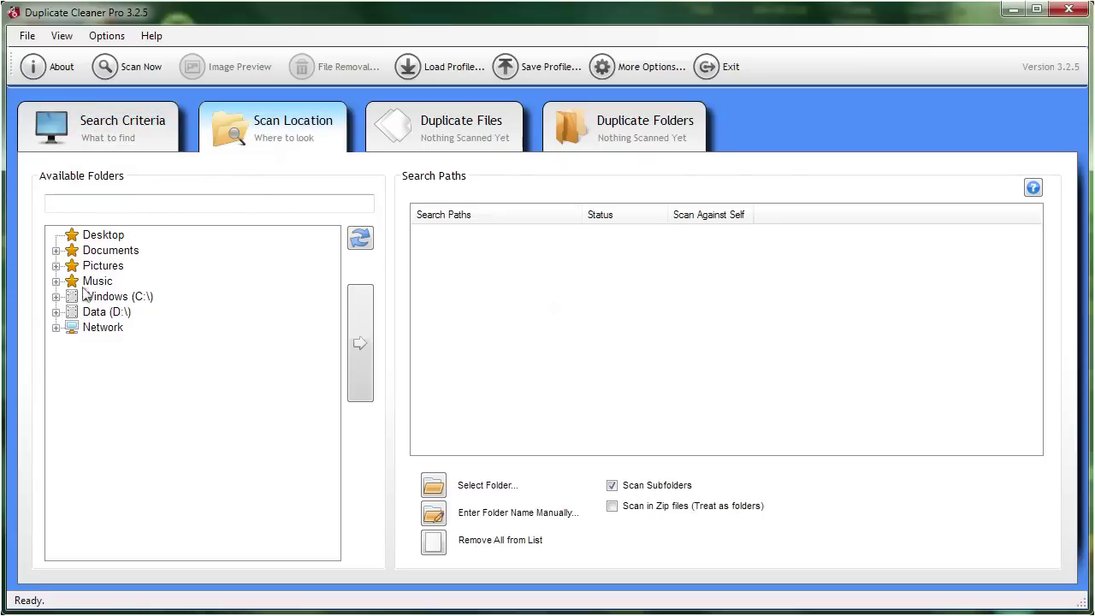
click(55, 313)
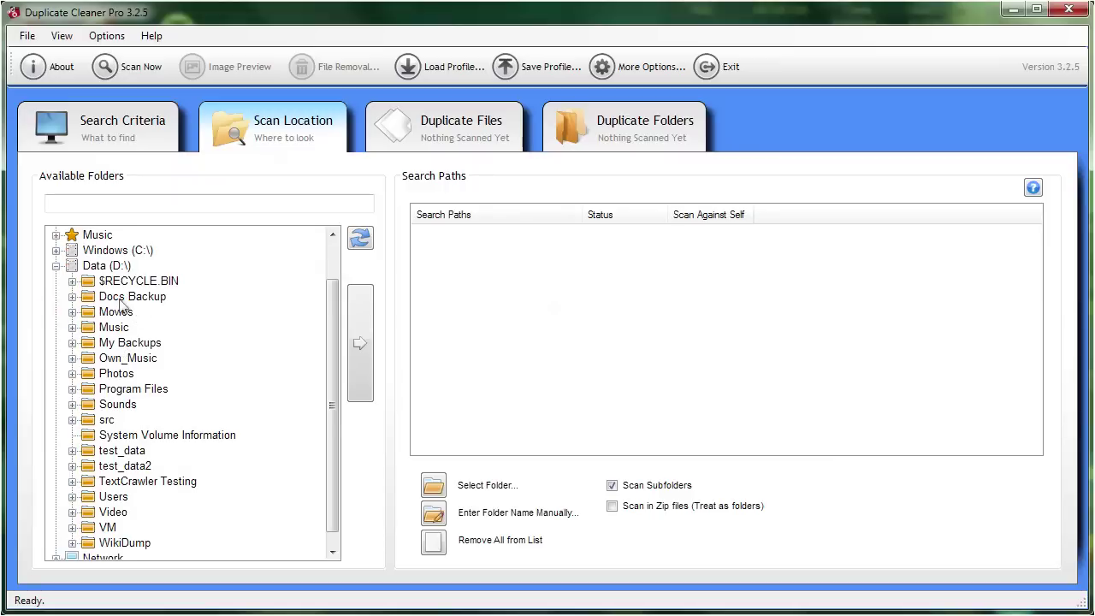
click(73, 296)
click(131, 300)
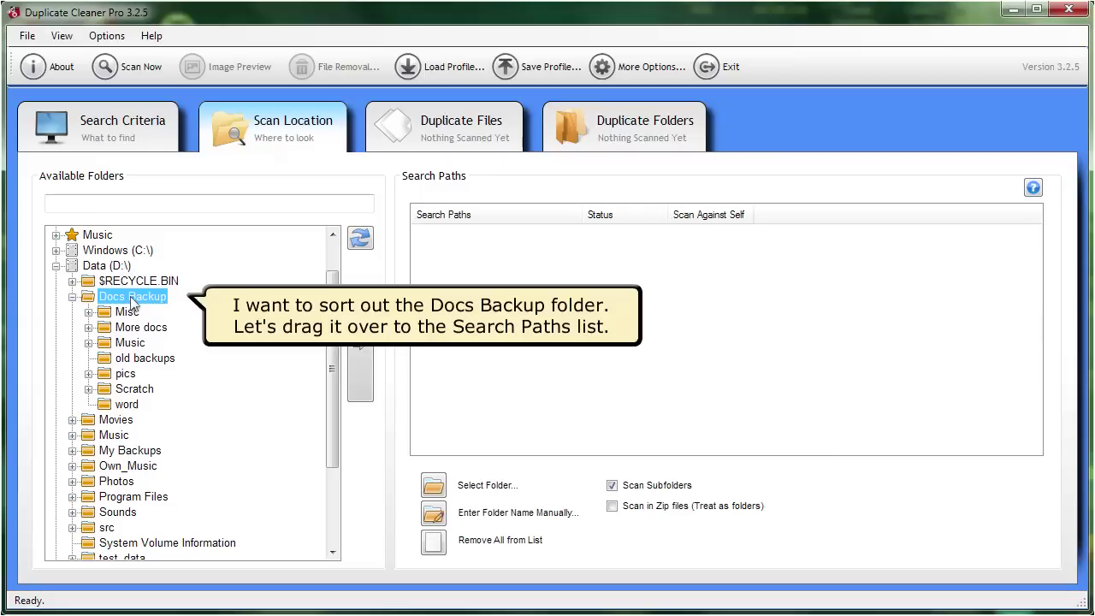
drag(131, 304, 491, 306)
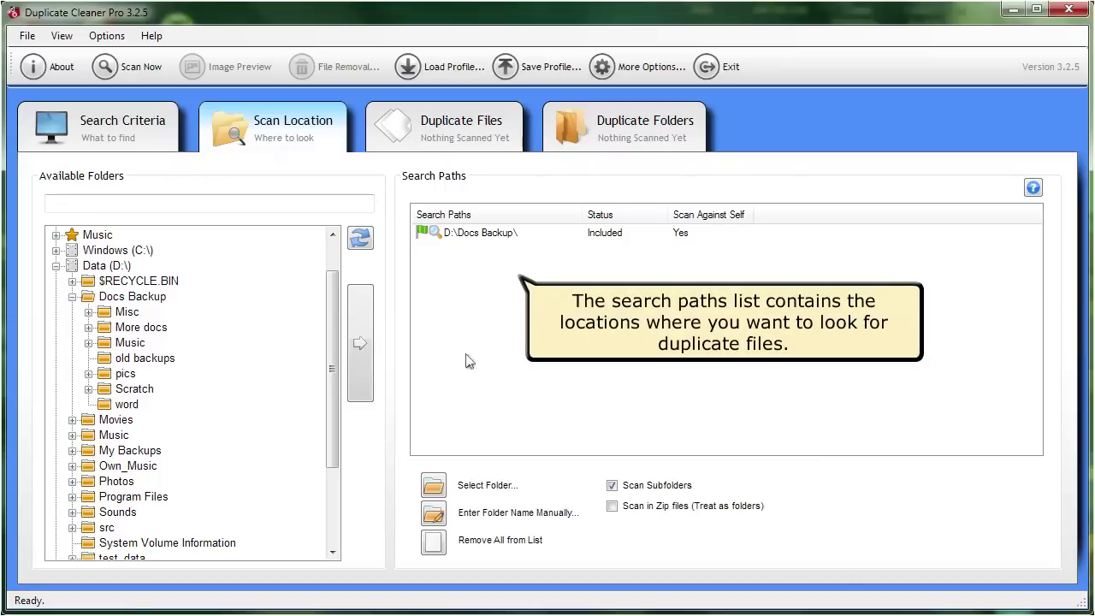
Exclude the Music subfolder of Docs Backup from the search paths.
click(134, 345)
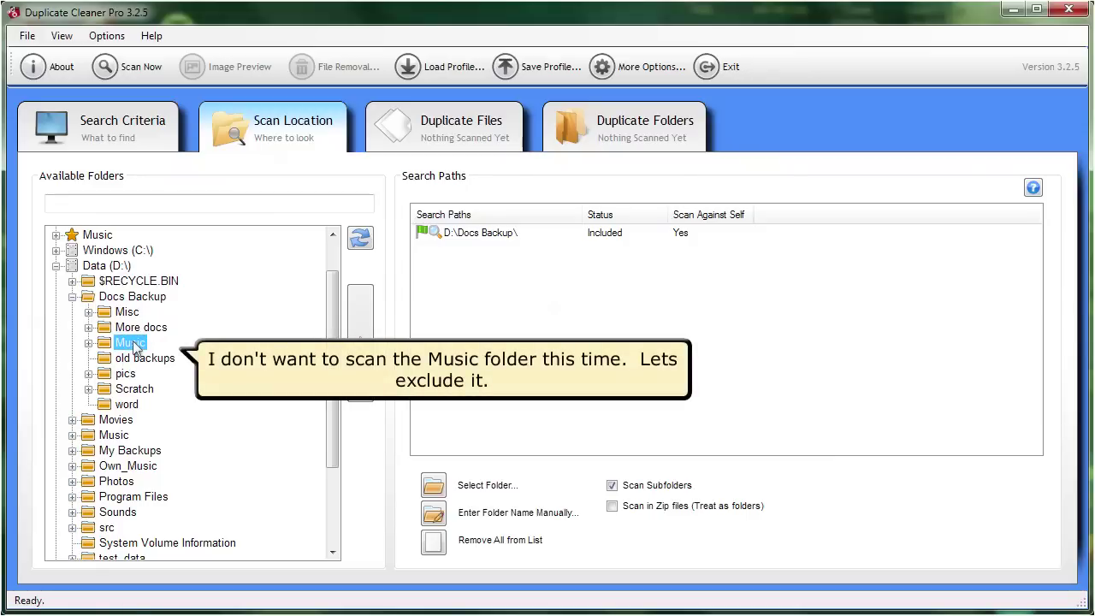
drag(134, 345, 453, 297)
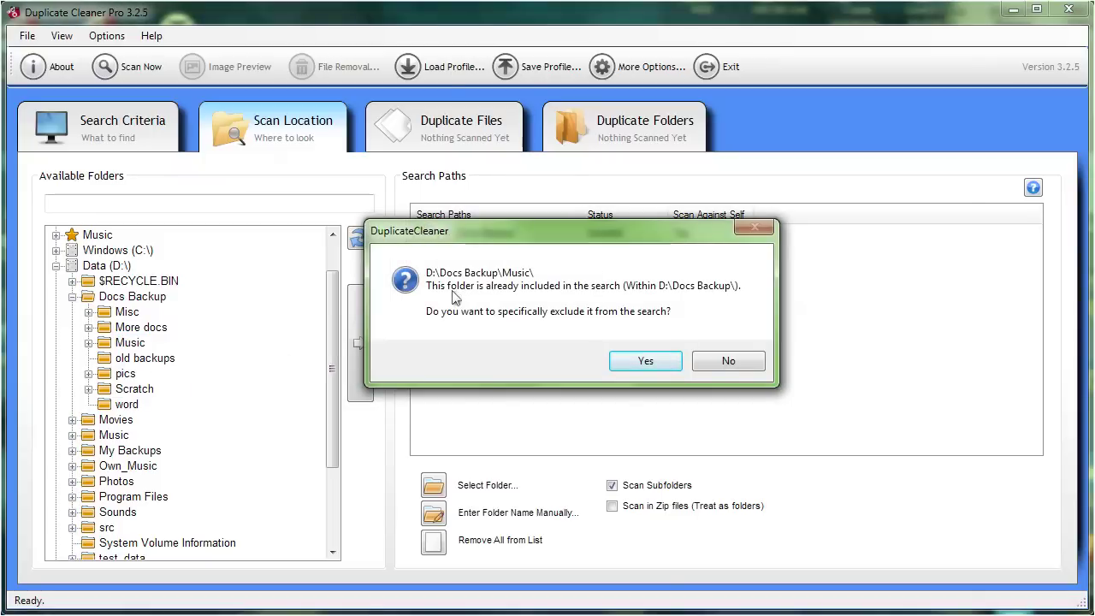
click(657, 364)
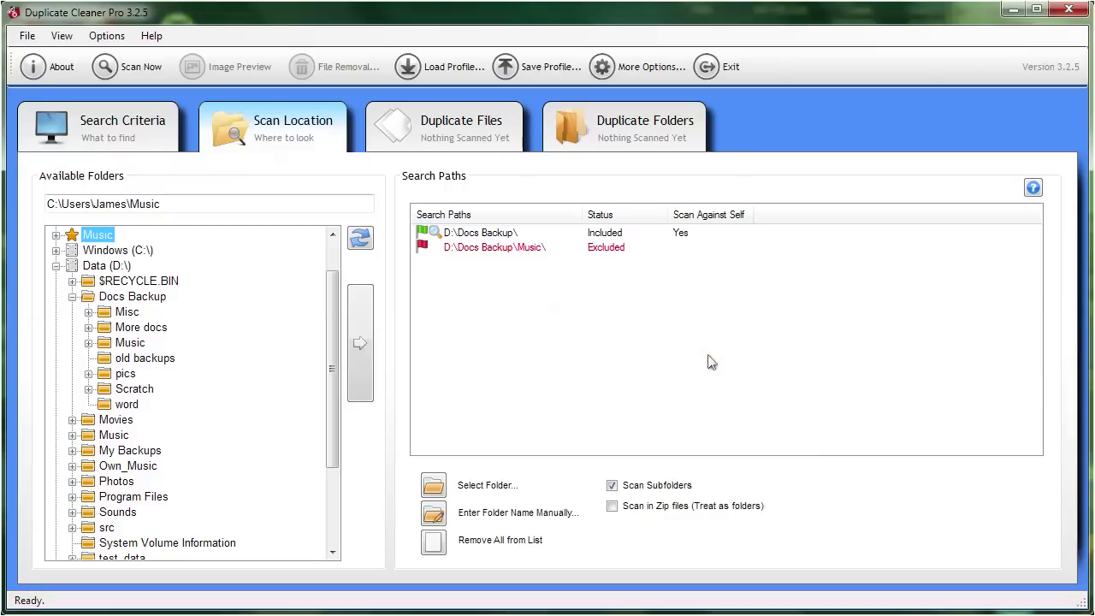
Enable scanning in Zip files, run the duplicate scan and dismiss its completion summary.
click(650, 507)
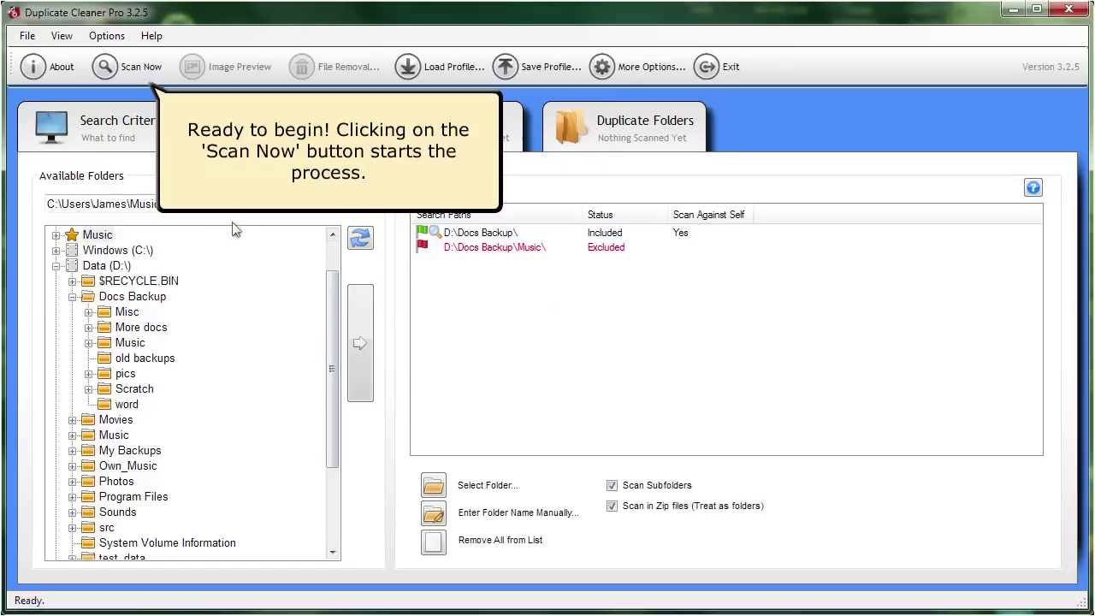
click(133, 69)
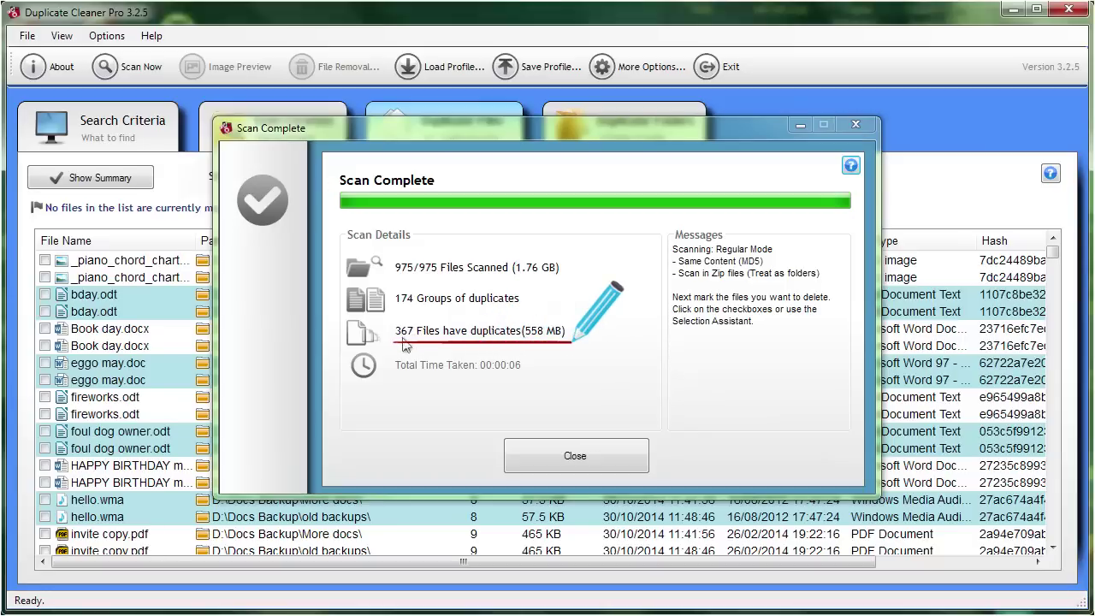
click(589, 455)
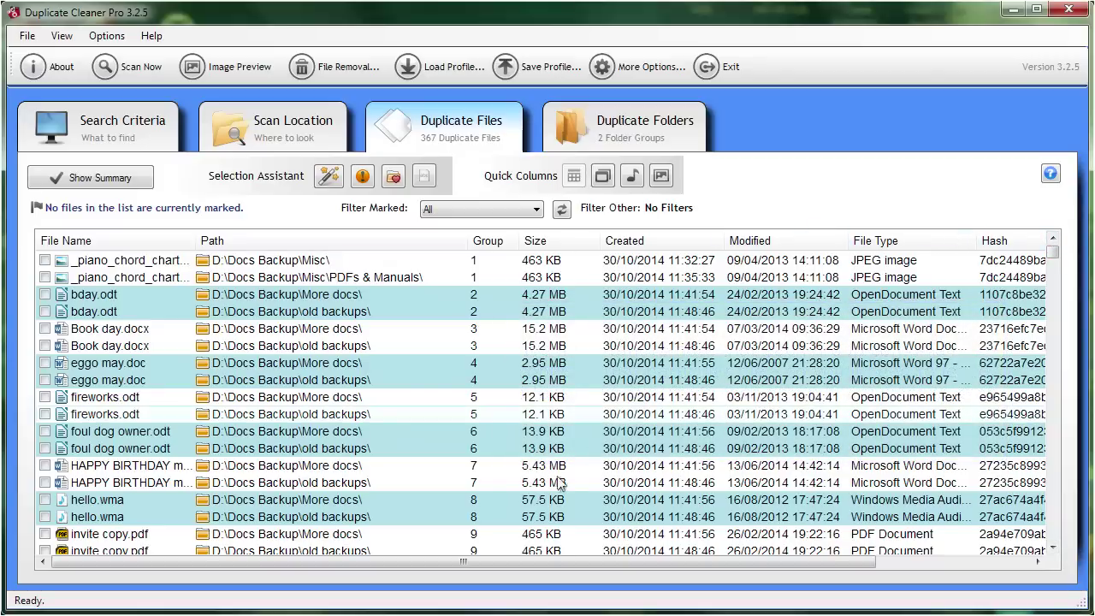
Examine the Hash column of the duplicate files list.
drag(453, 562, 631, 567)
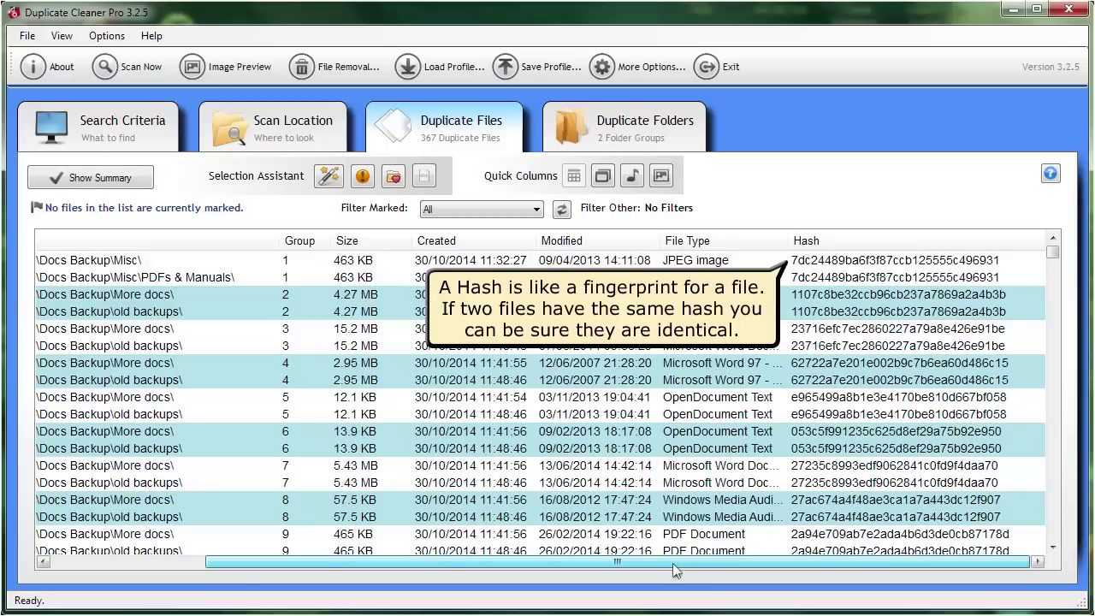
drag(616, 564, 338, 563)
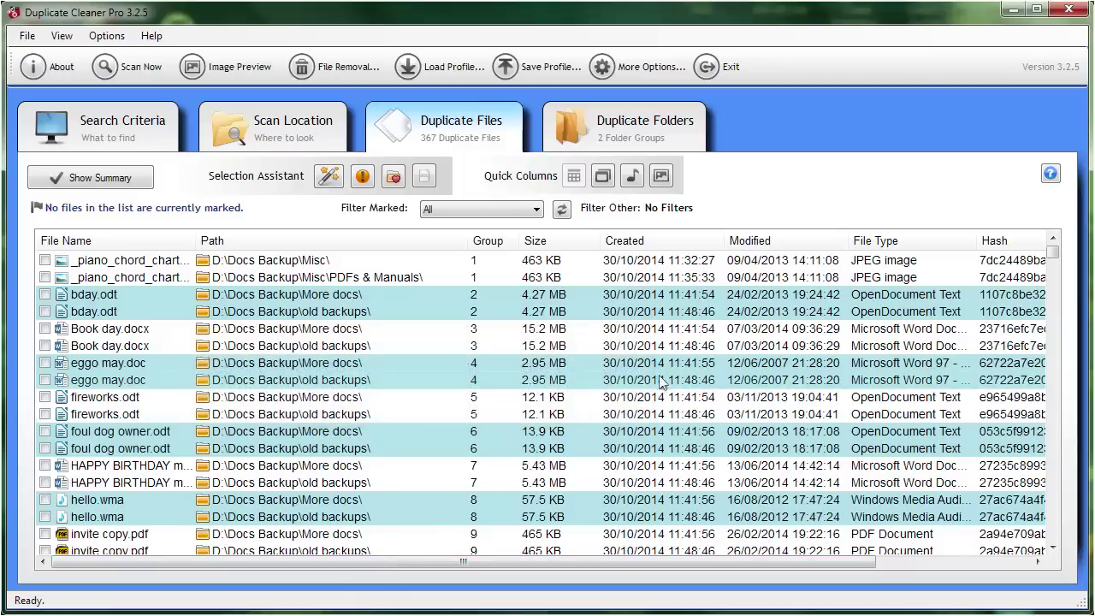
Mark the duplicate folder D:\Docs Backup\Misc\family tree - Copy and its subfolders for deletion.
click(674, 141)
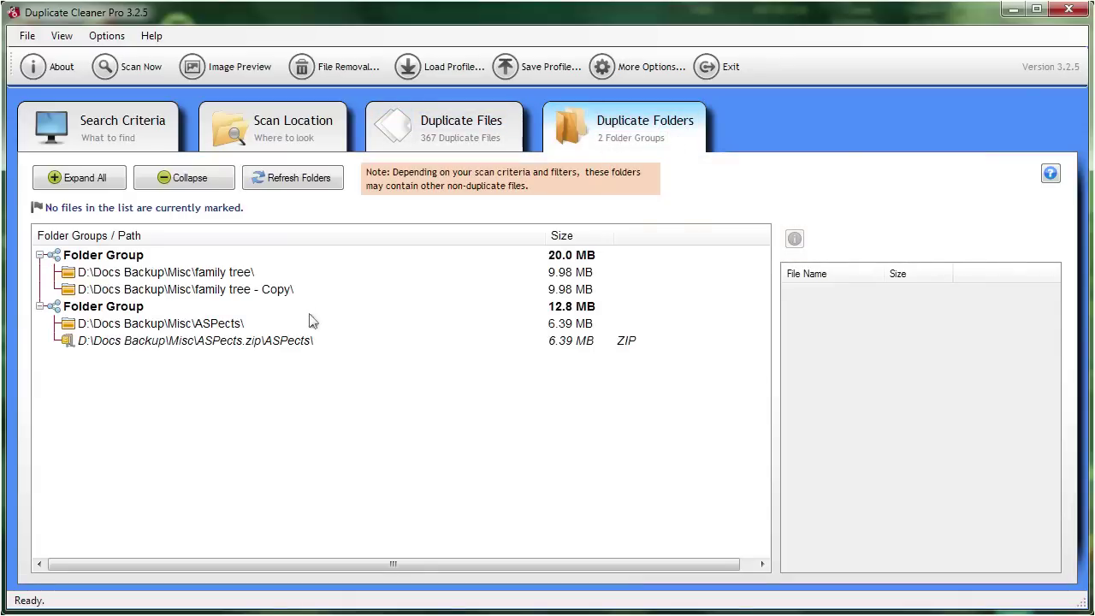
click(280, 291)
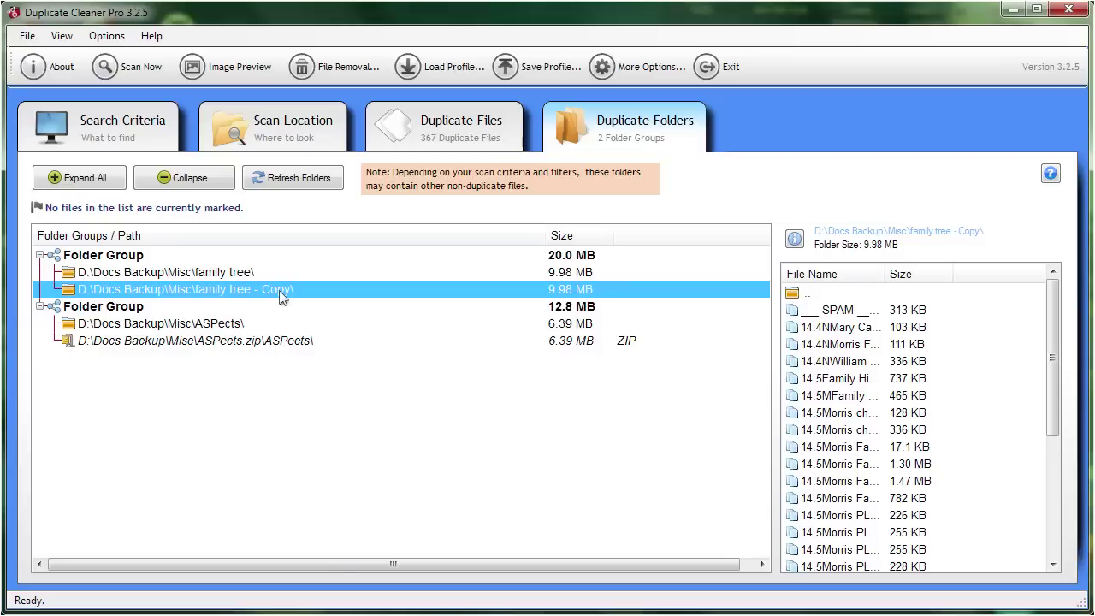
right_click(280, 295)
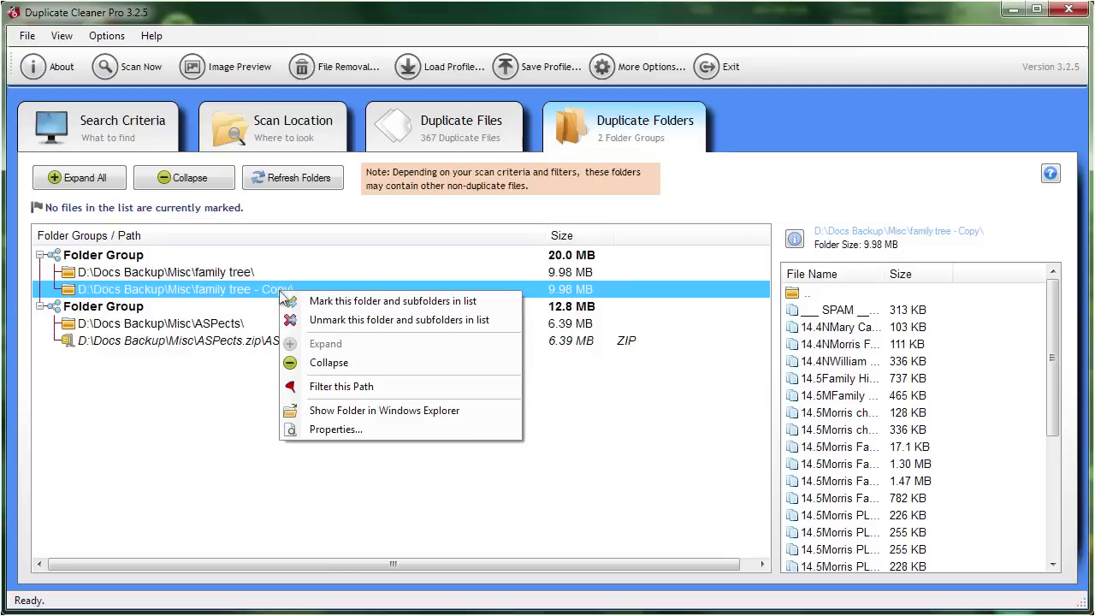
click(504, 303)
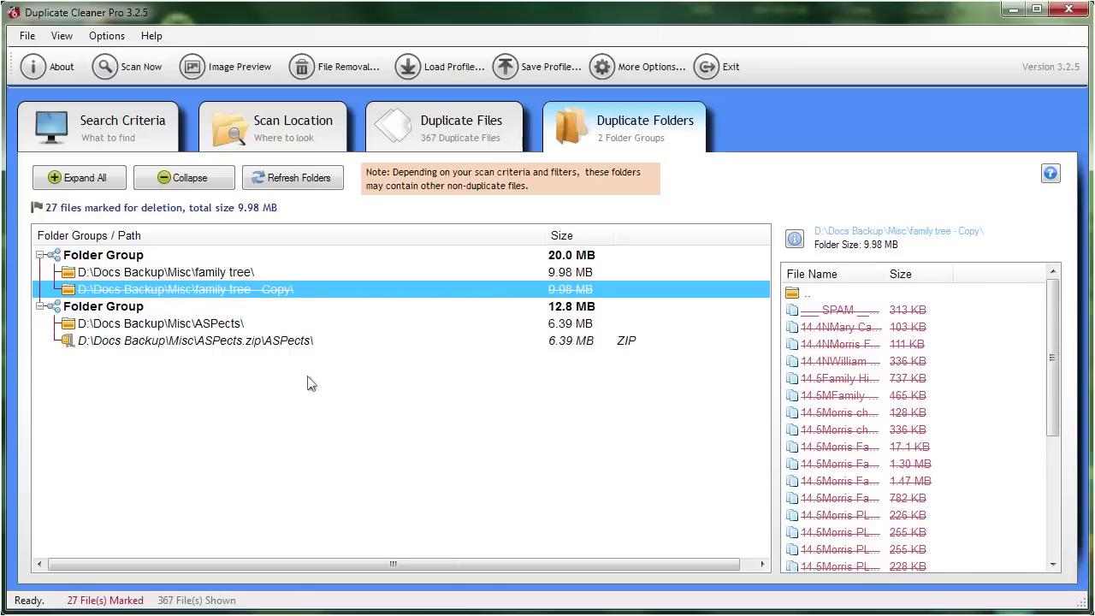
click(311, 409)
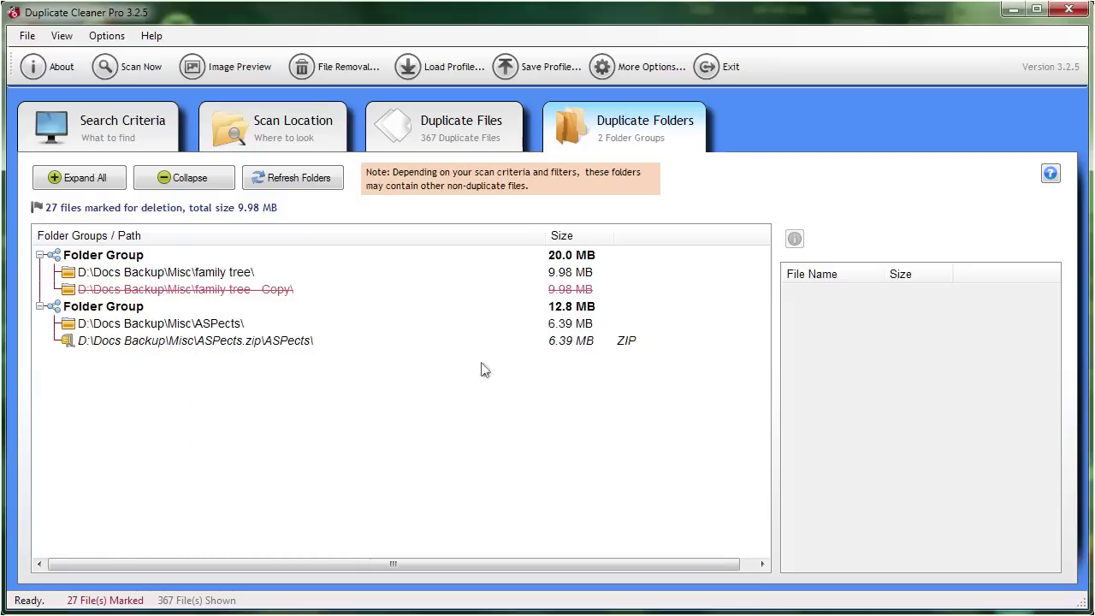
Mark the unzipped D:\Docs Backup\Misc\ASPects folder and its subfolders for deletion.
click(217, 324)
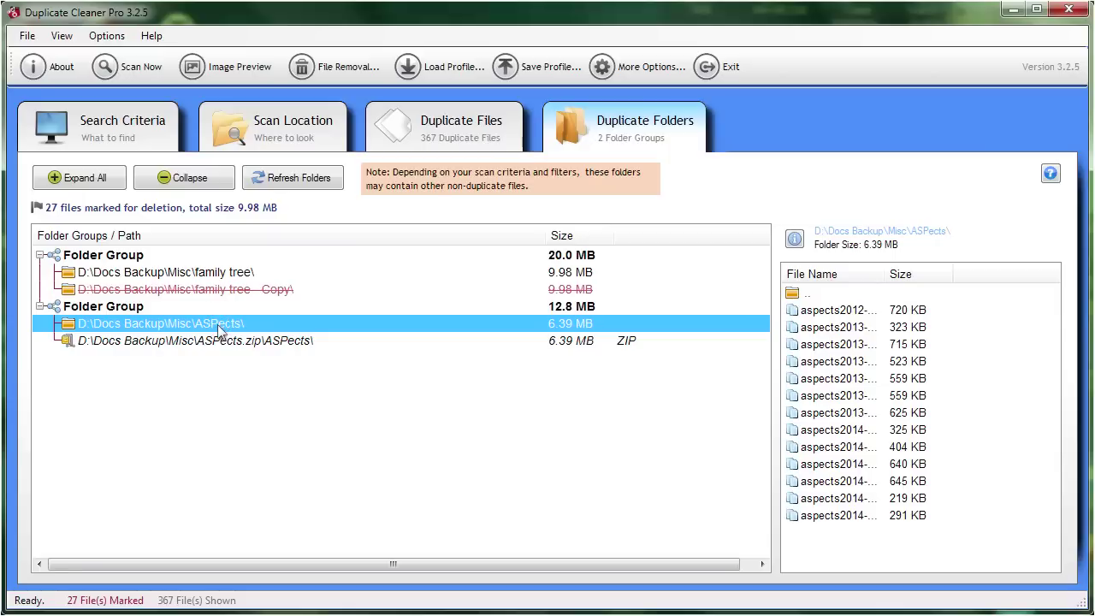
right_click(217, 324)
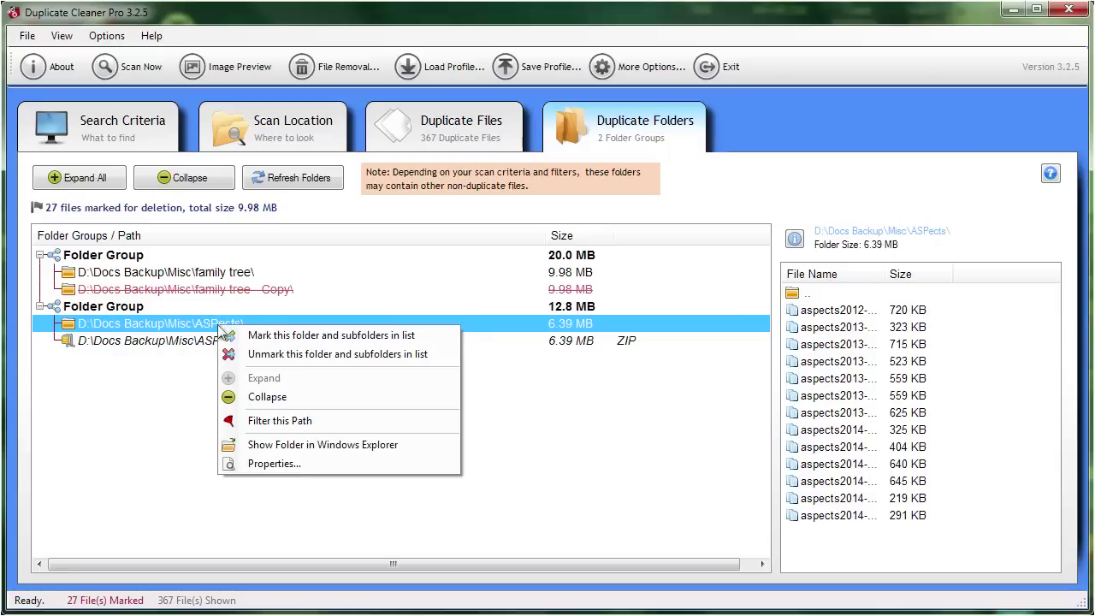
click(272, 337)
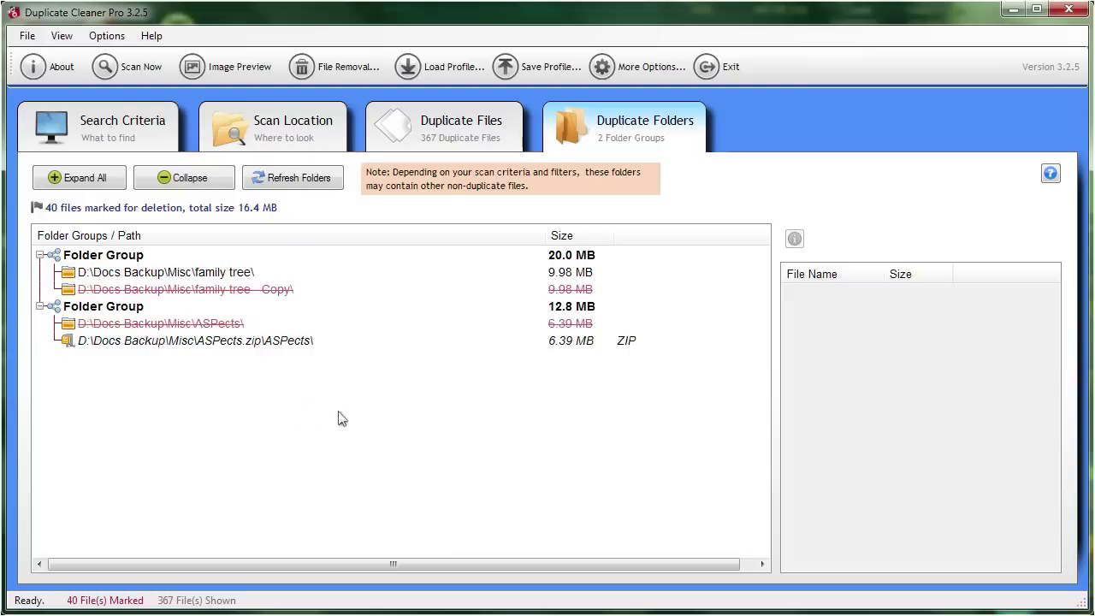
Review the duplicate files list and filter it to show only Marked files.
click(436, 125)
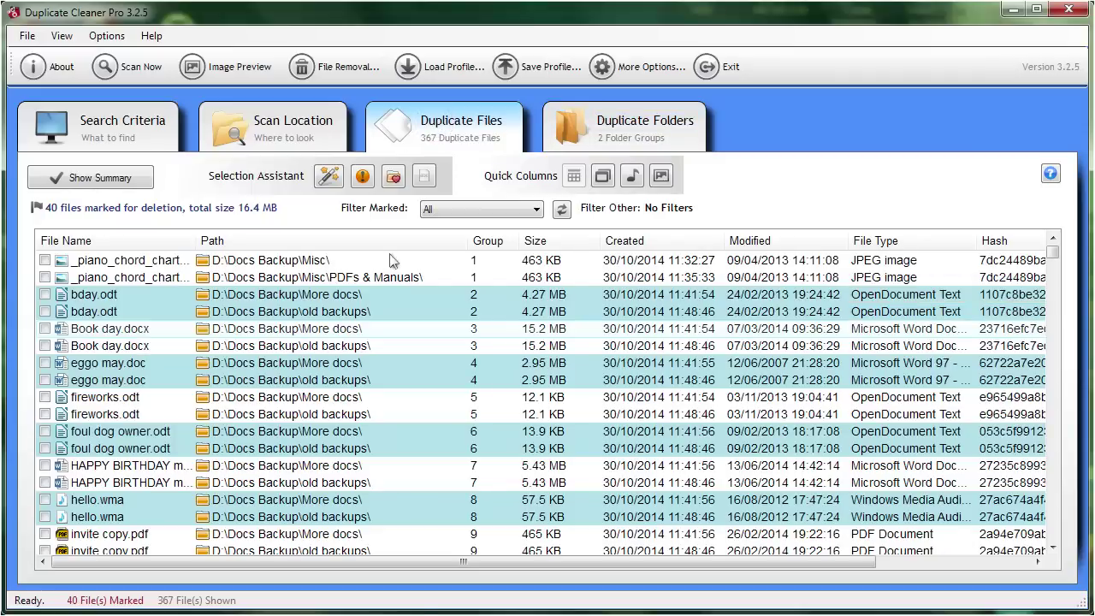
drag(1054, 253, 1070, 309)
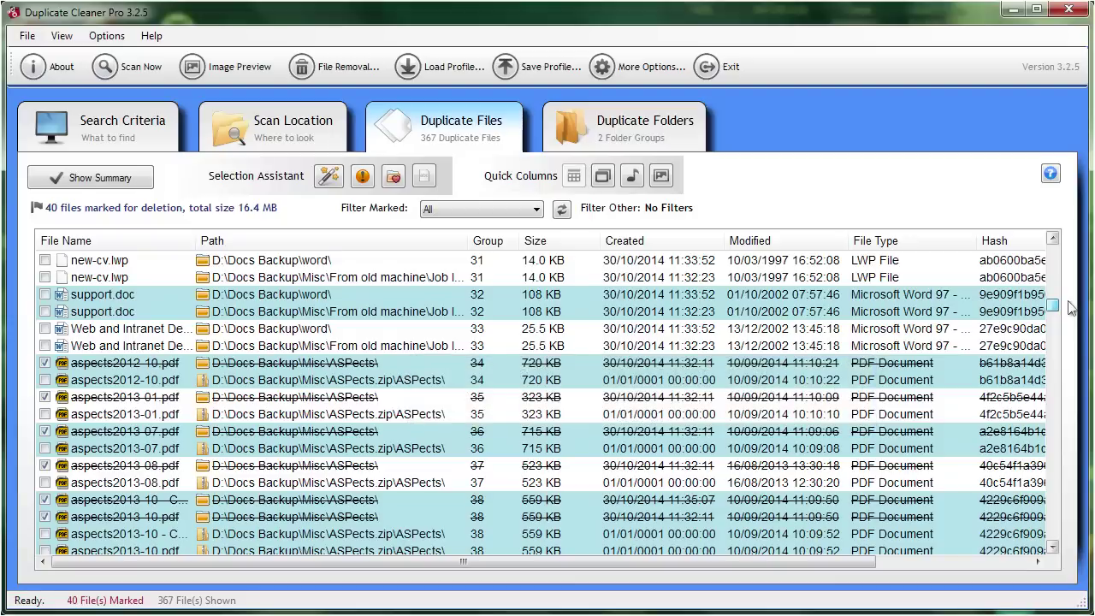
drag(1070, 307, 1075, 389)
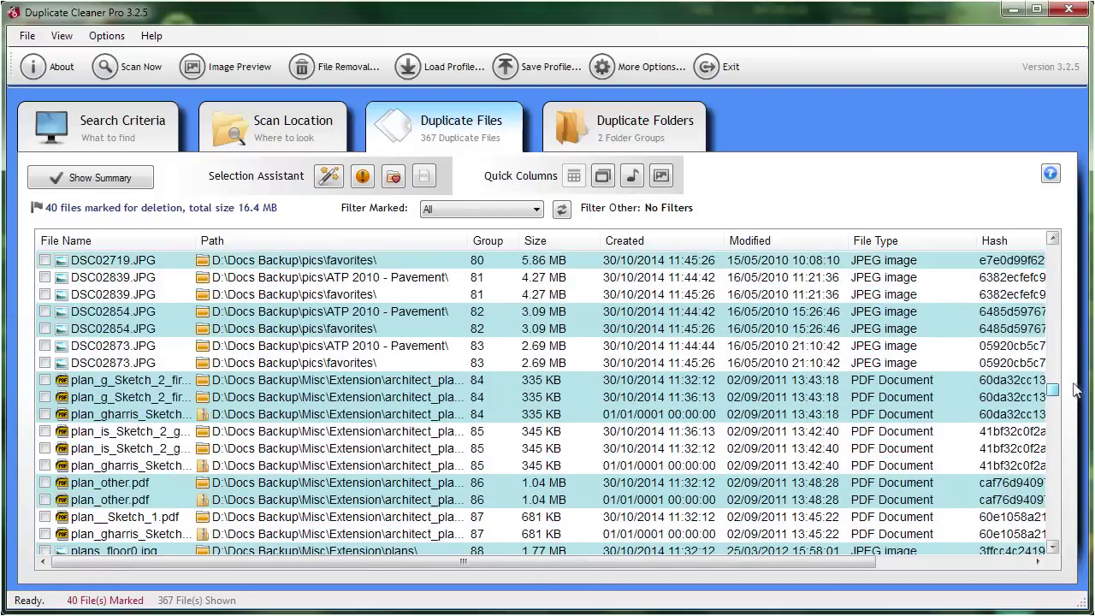
click(512, 212)
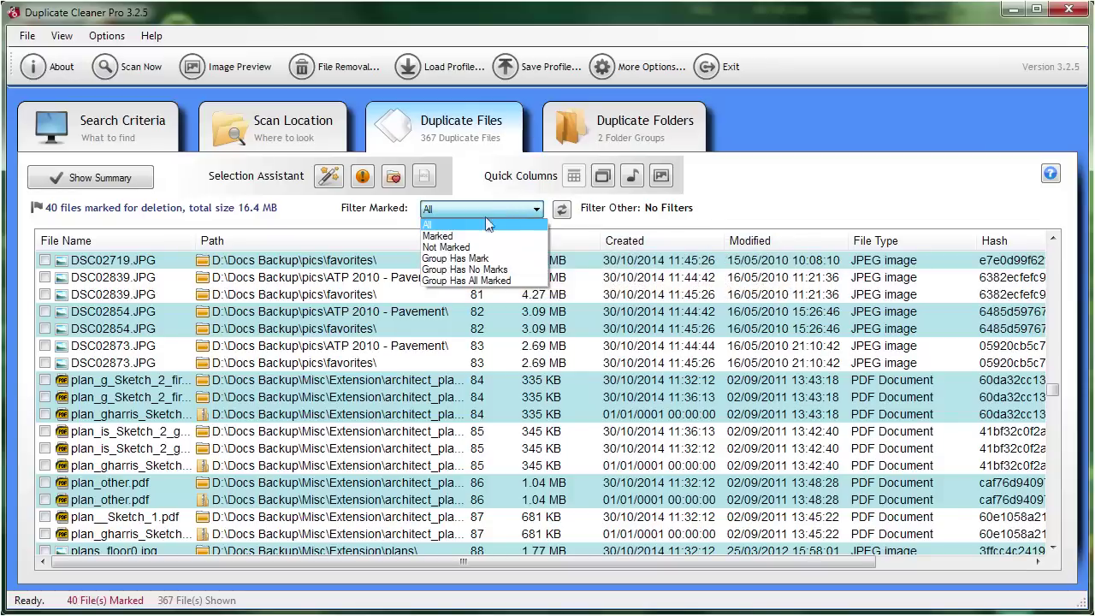
click(458, 236)
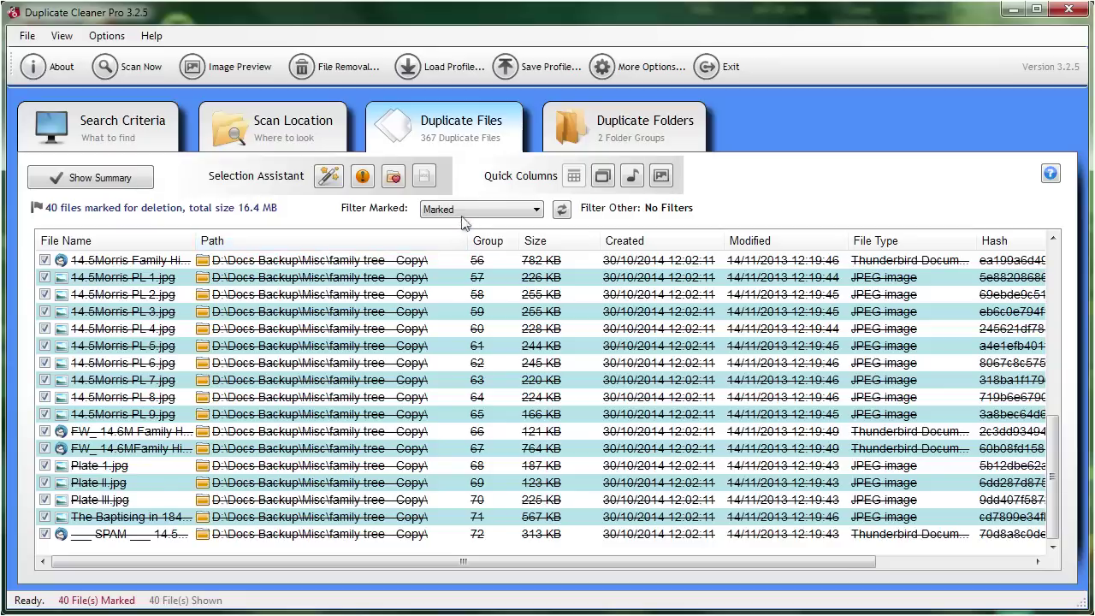
Filter the duplicate files by Group Has Mark to review the groups, and reset the filter to All.
click(468, 211)
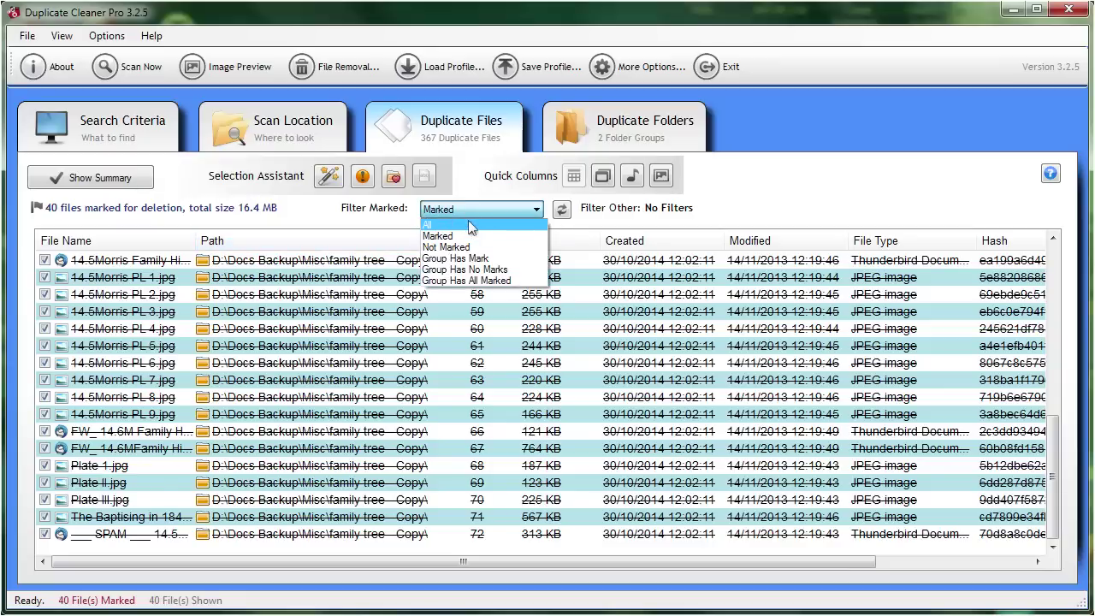
click(484, 258)
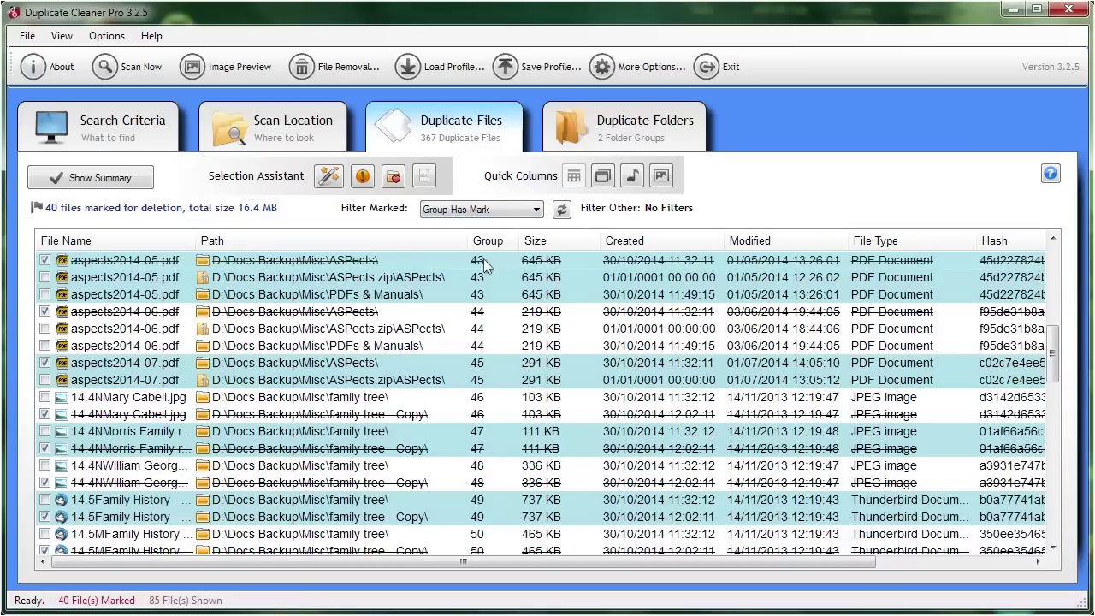
drag(1054, 352, 1060, 273)
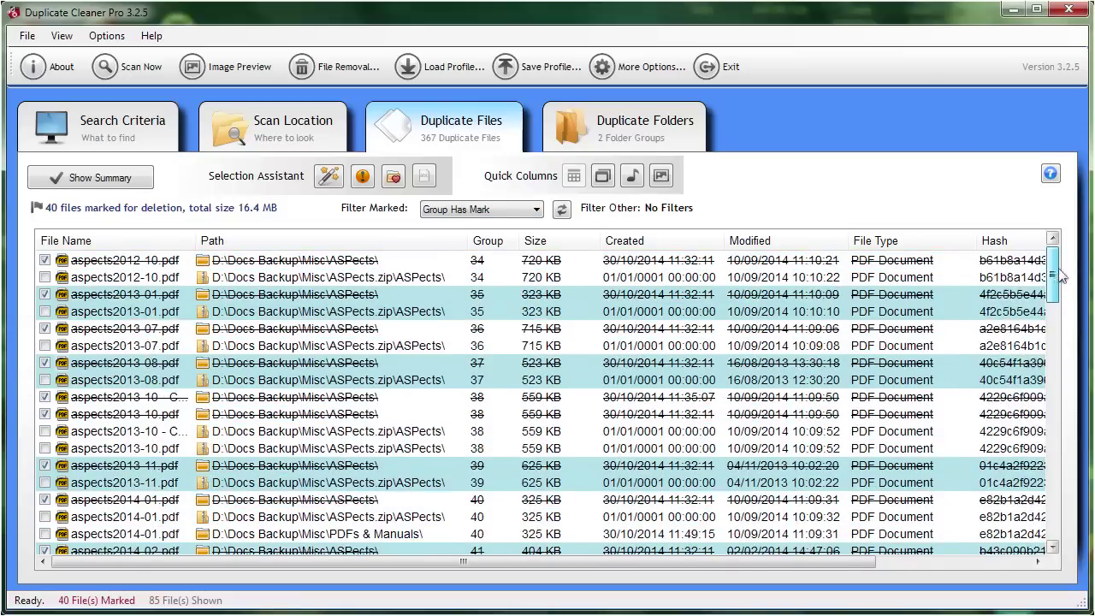
click(496, 210)
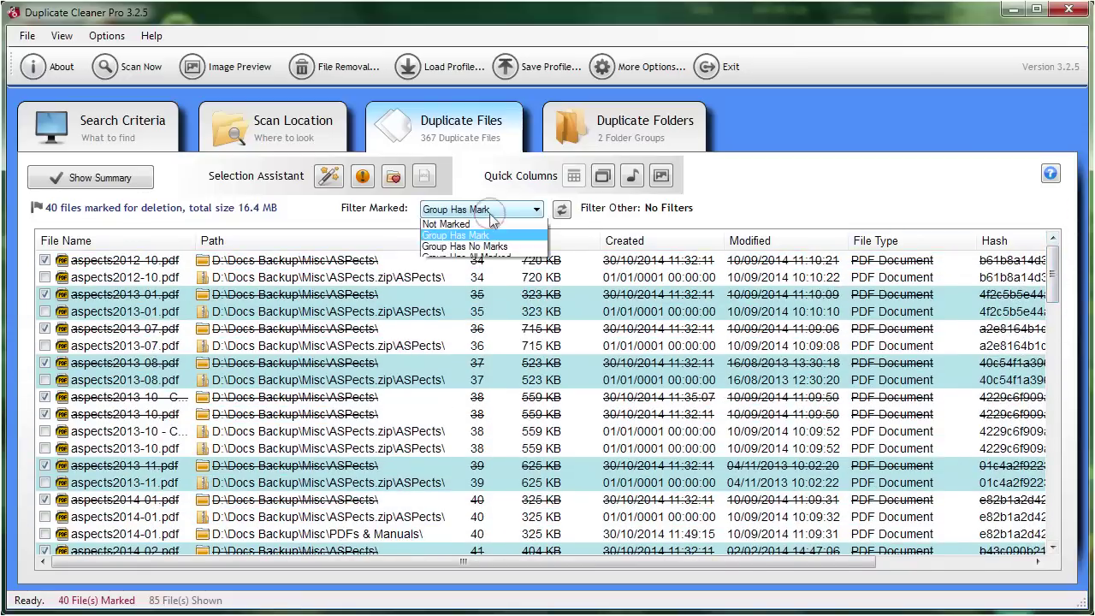
click(489, 226)
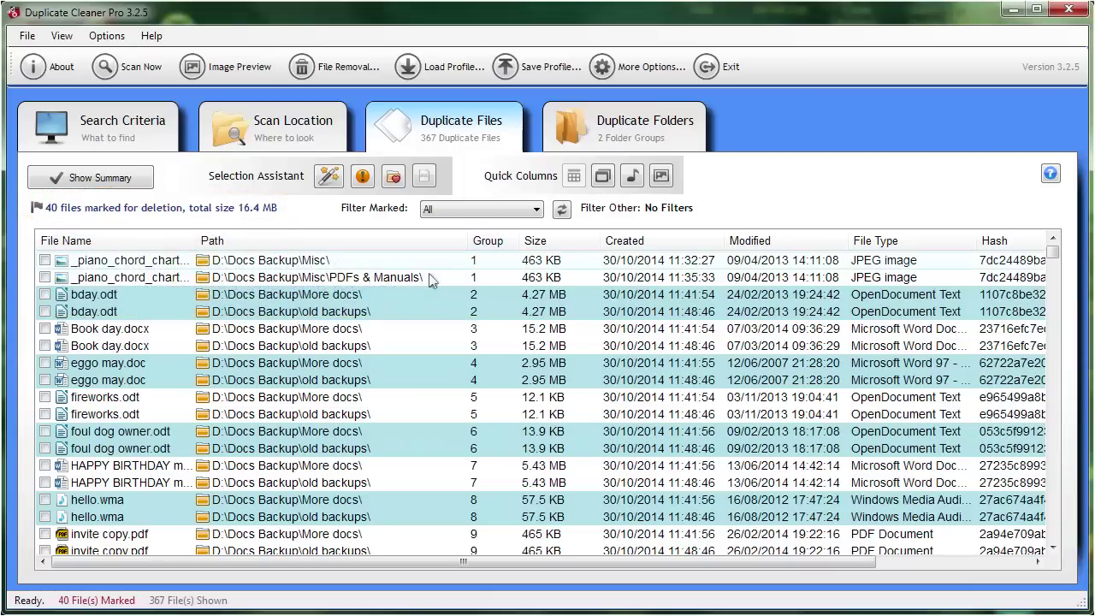
Mark all files found in the D:\Docs Backup\old backups folder tree, starting from its bday.odt entry.
click(375, 313)
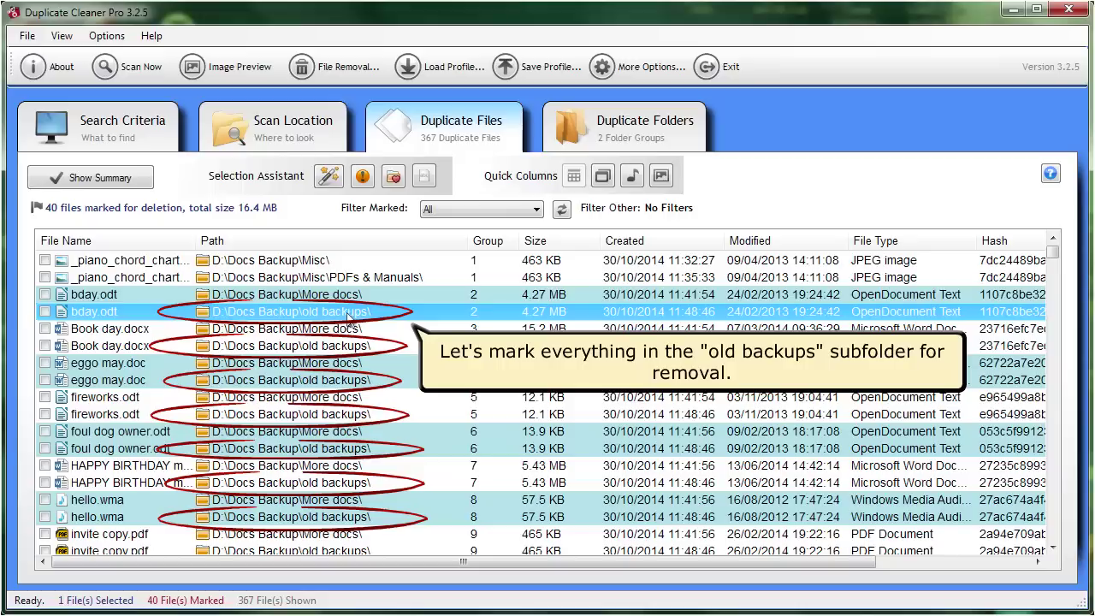
right_click(348, 317)
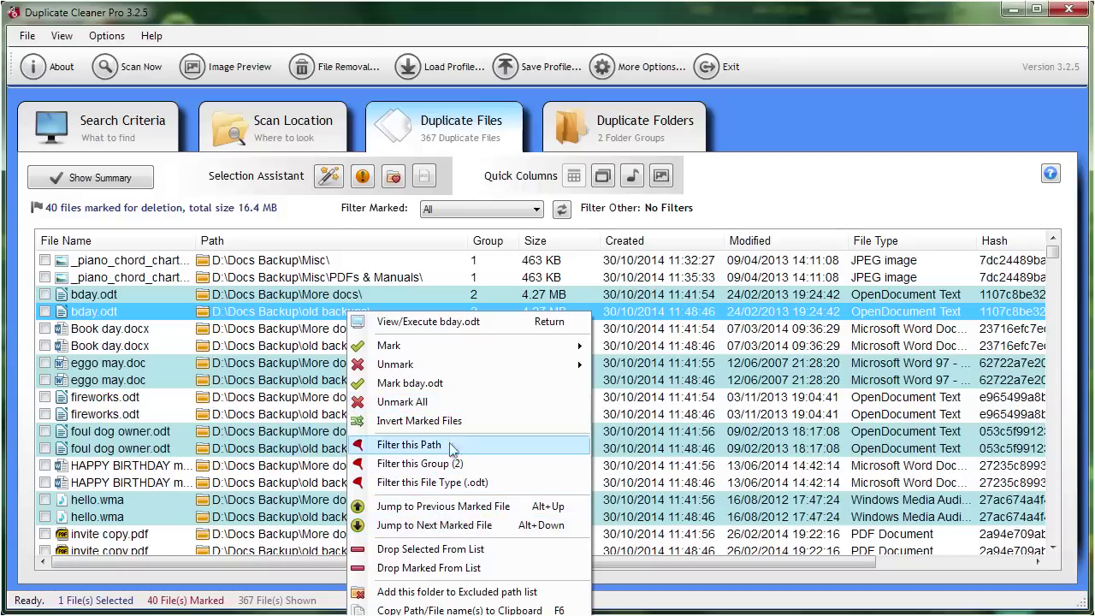
mouse_move(428, 346)
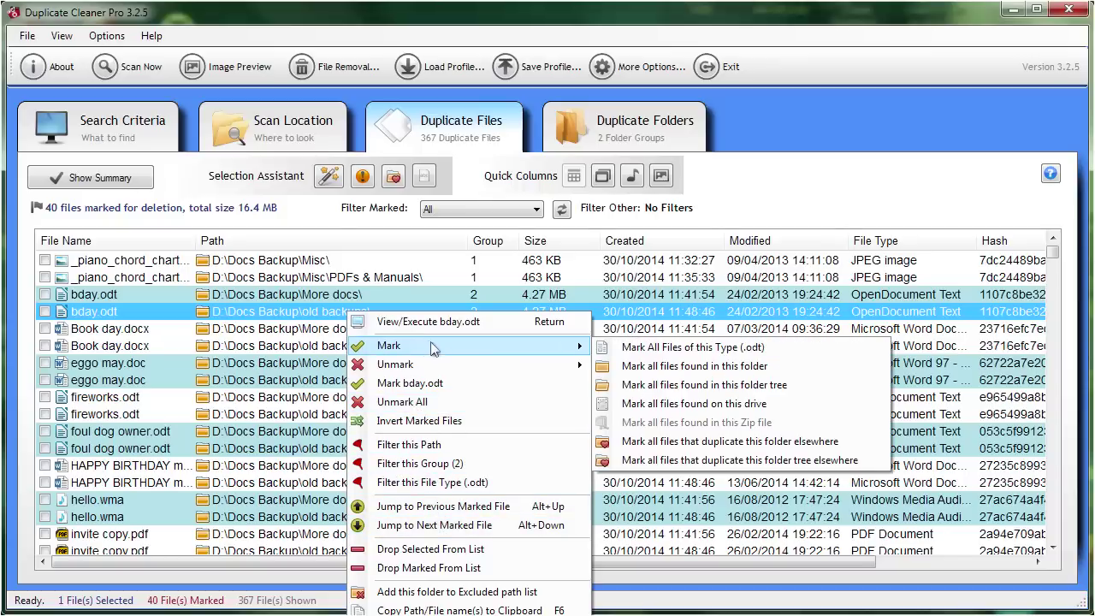
click(788, 387)
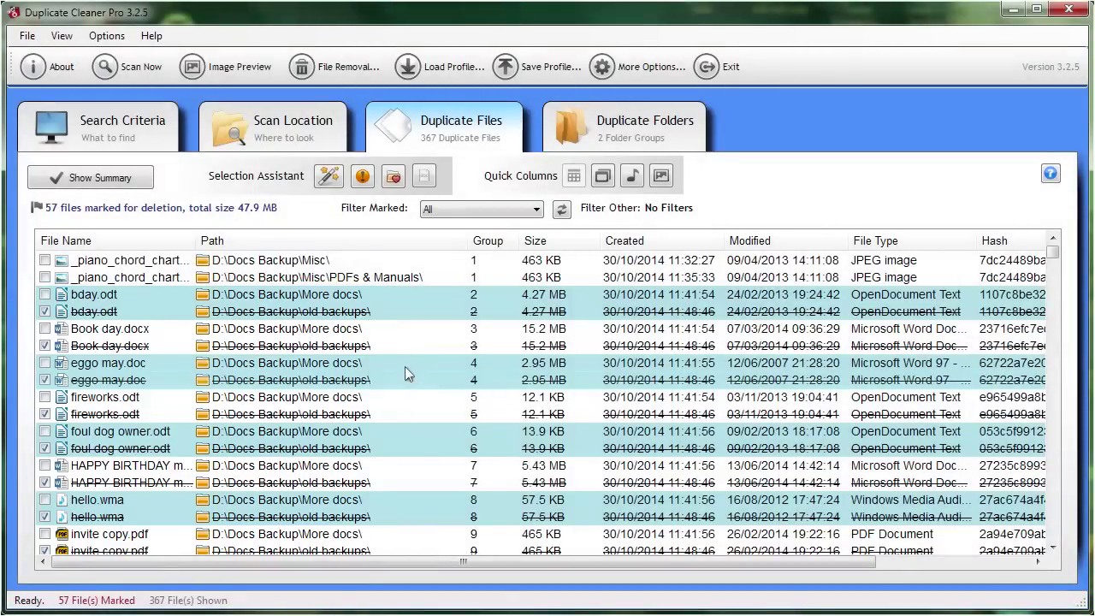
scroll(395, 360, down, 1)
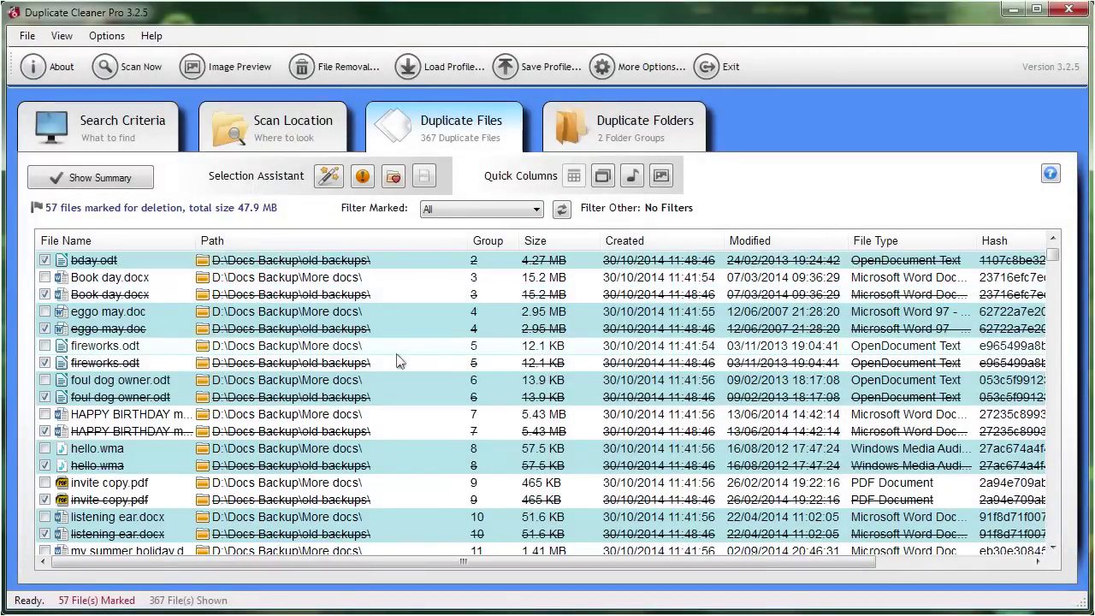
Filter the duplicate files by the D:\Docs Backup\old backups\ path to review its marked files, and clear the path filter.
scroll(397, 359, down, 1)
scroll(397, 359, up, 2)
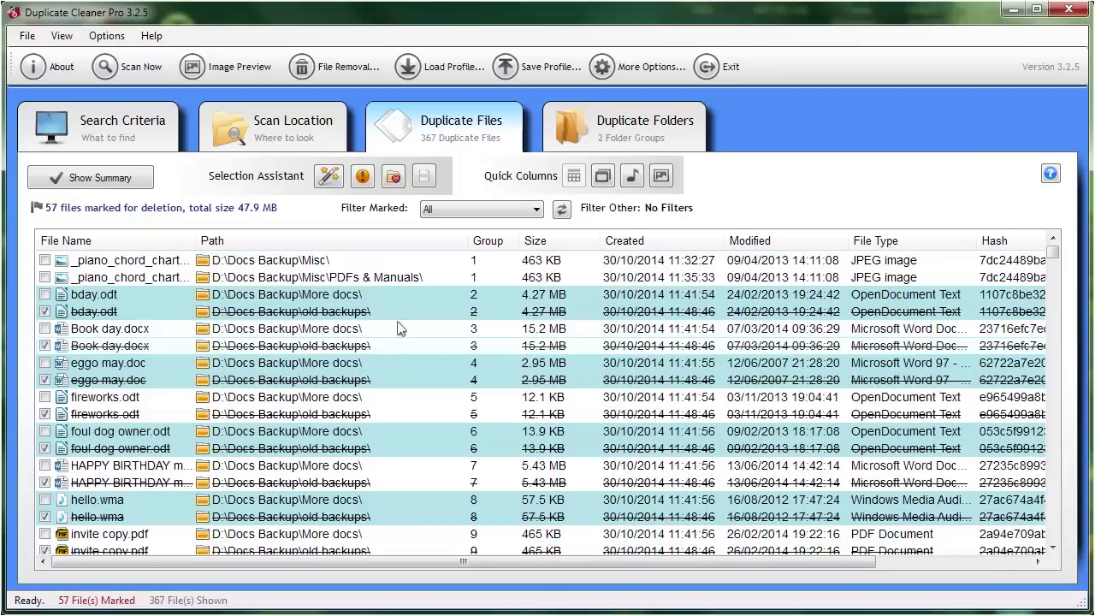
right_click(364, 316)
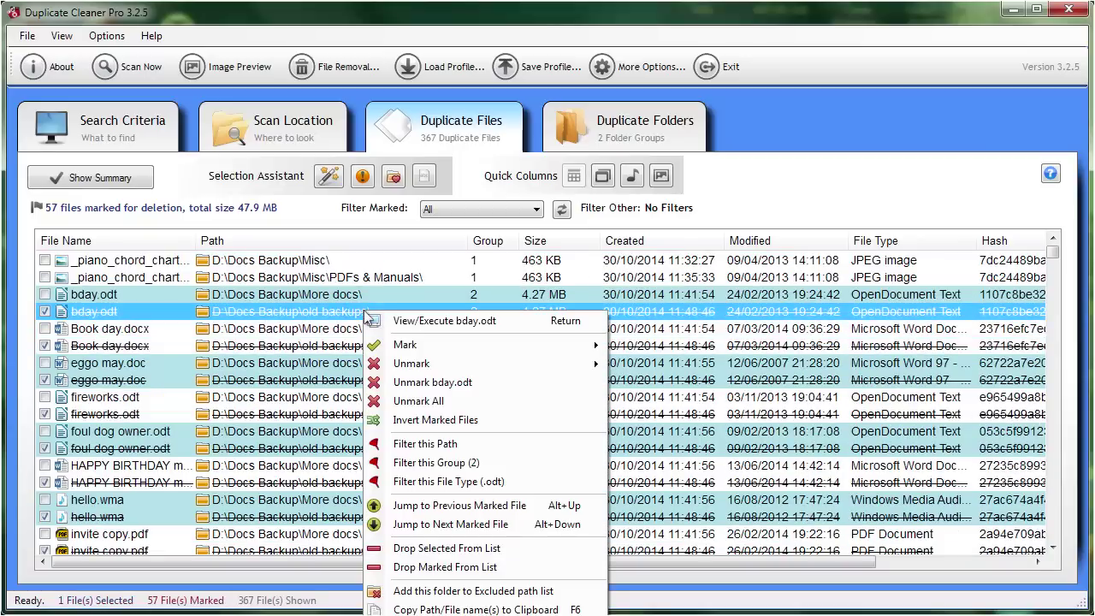
click(425, 443)
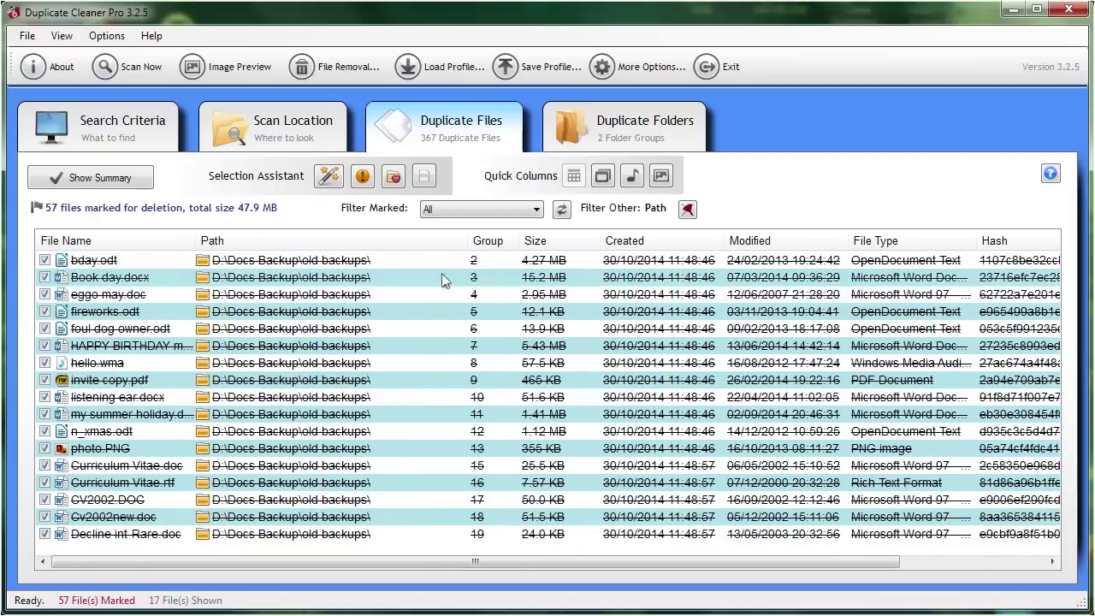
click(687, 209)
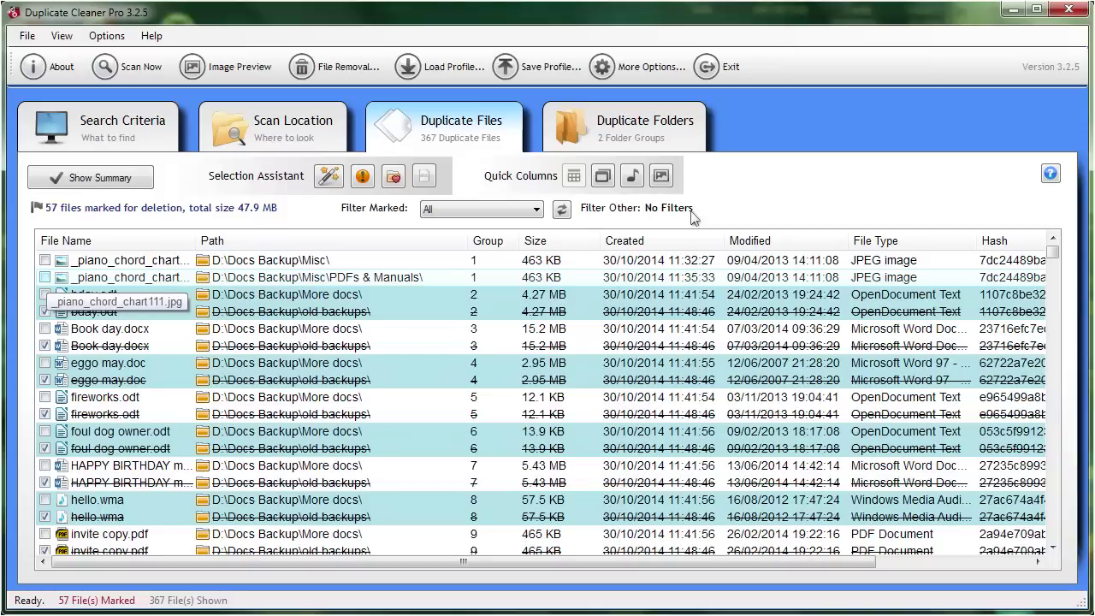
Mark the piano chord chart image in D:\Docs Backup\Misc\ and Whale vs Ants v2.sb in D:\Docs Backup\Scratch\ for deletion.
click(46, 259)
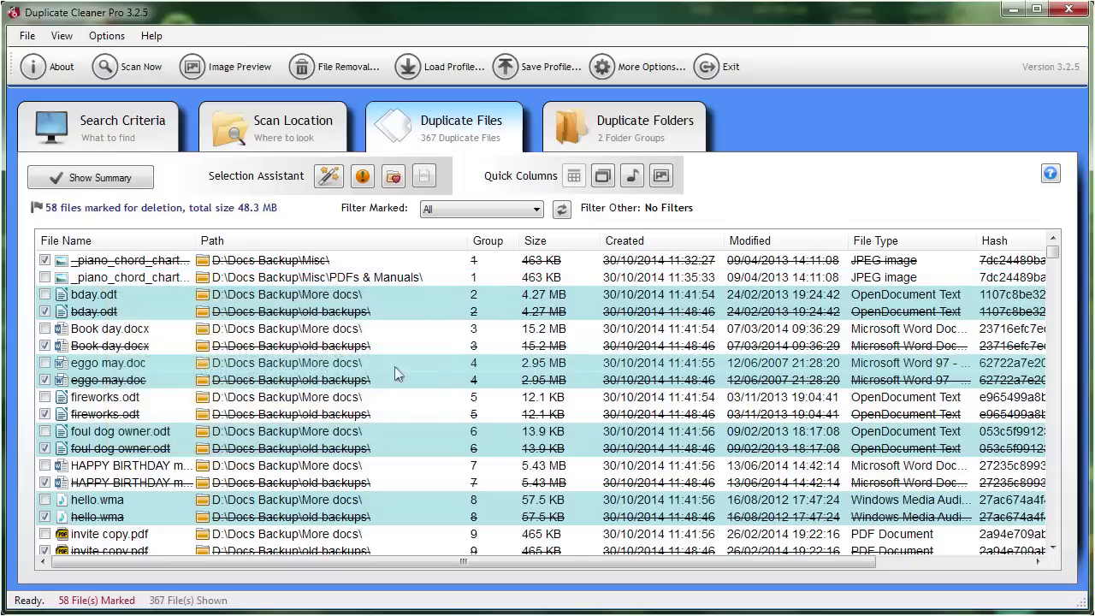
scroll(394, 366, down, 4)
scroll(394, 366, down, 4)
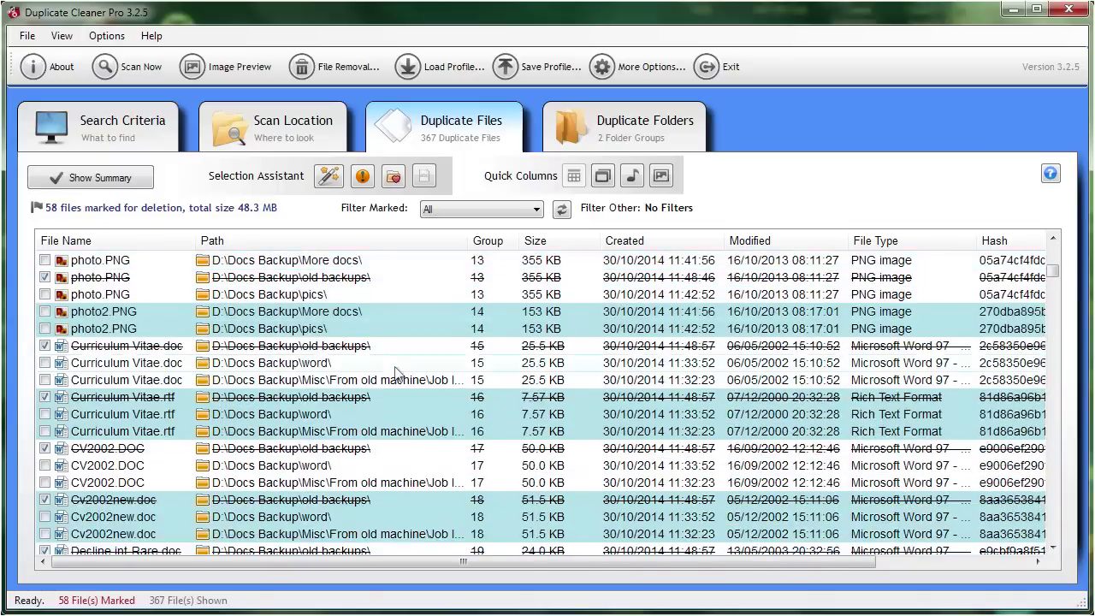
scroll(476, 317, up, 1)
scroll(476, 317, down, 2)
scroll(476, 359, down, 4)
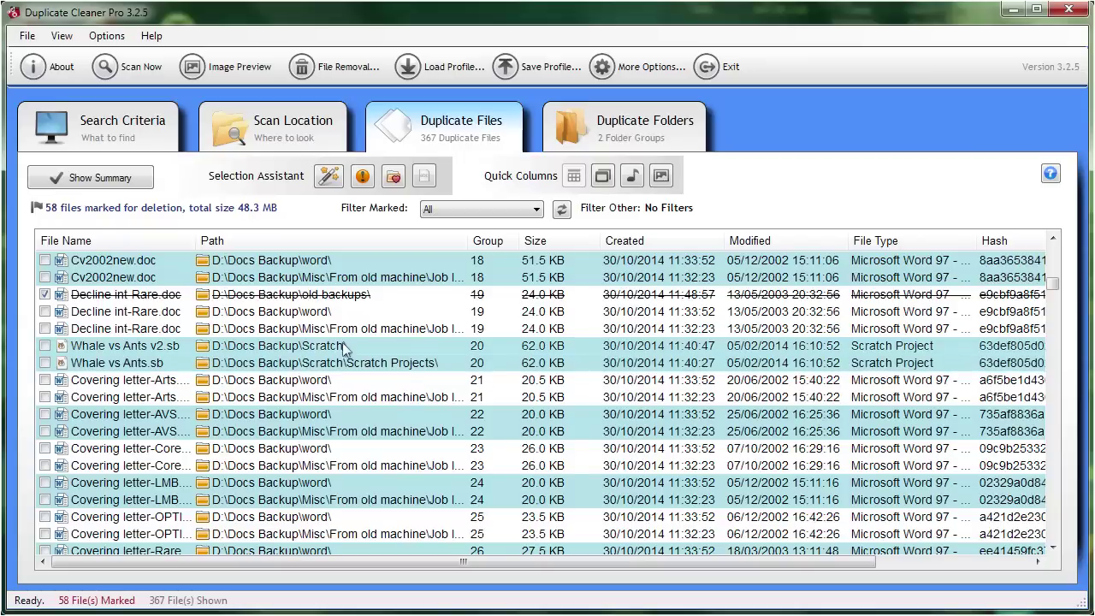
click(45, 345)
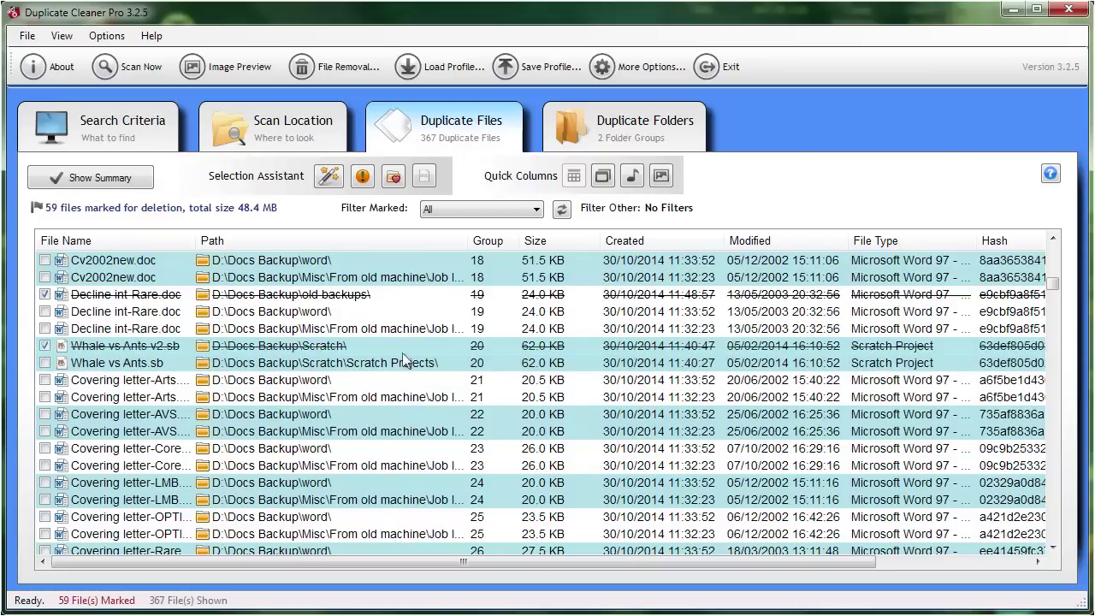
Widen the Path column and mark all files in the From old machine\Job letters, CV and stuff folder tree, starting from its Covering letter-Arts.doc entry.
scroll(497, 364, down, 1)
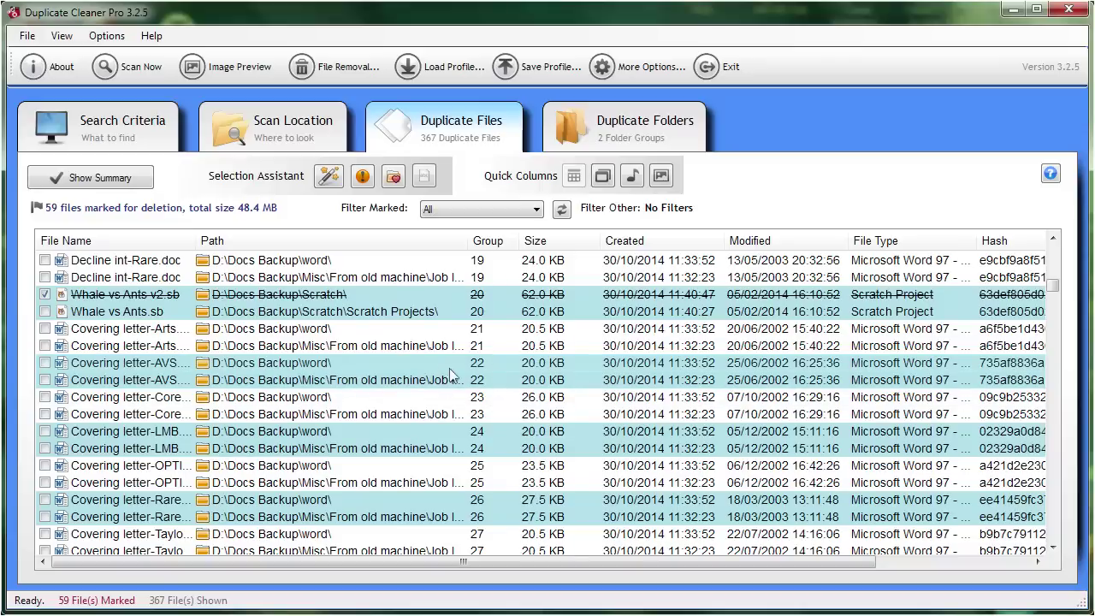
drag(466, 240, 587, 237)
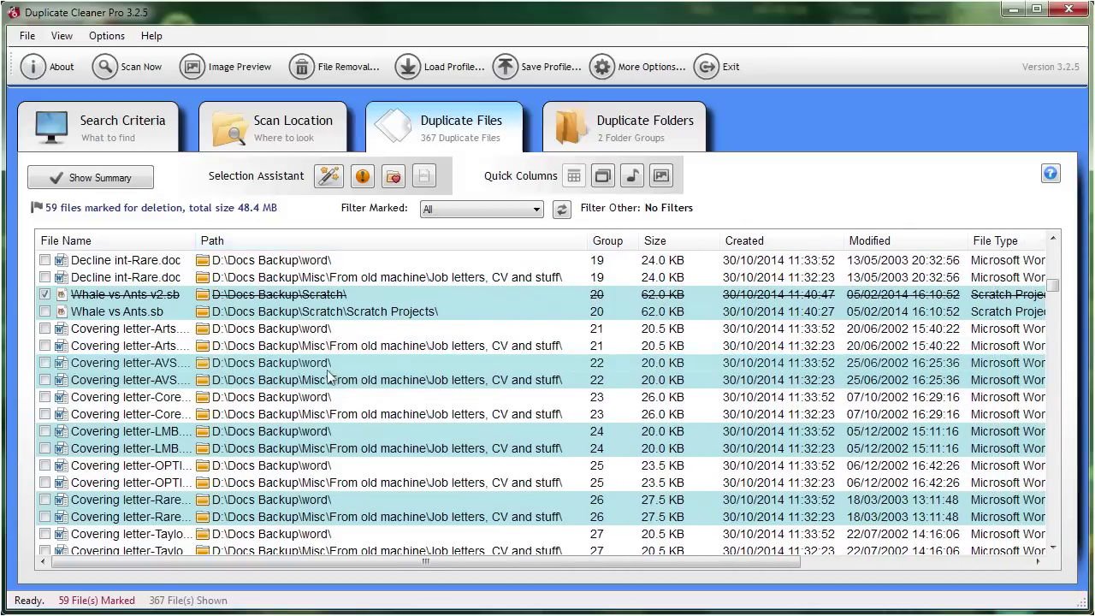
scroll(438, 391, down, 1)
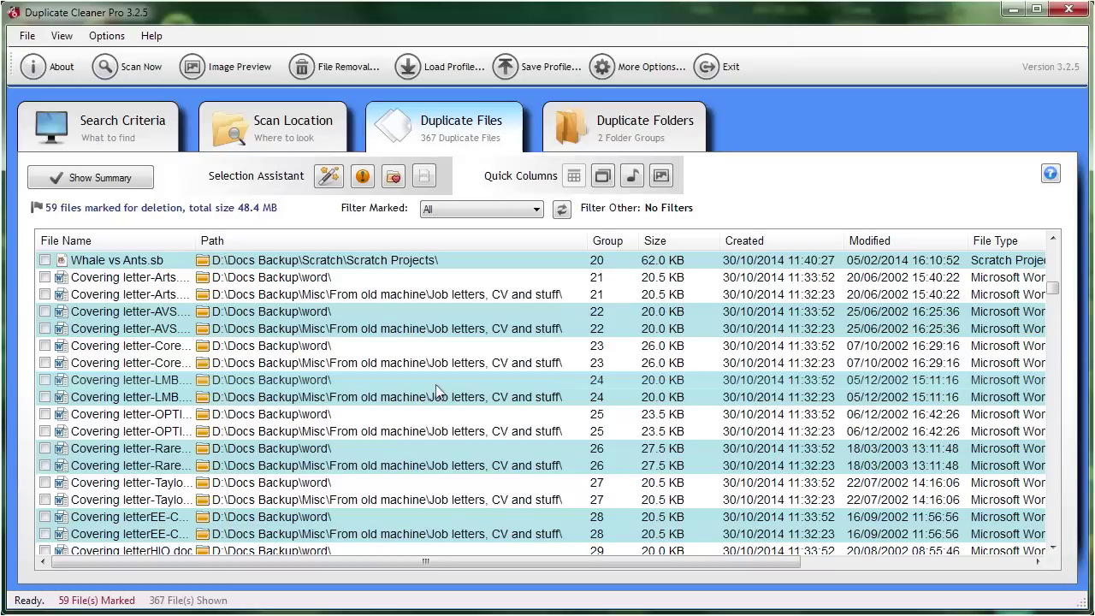
scroll(437, 390, down, 1)
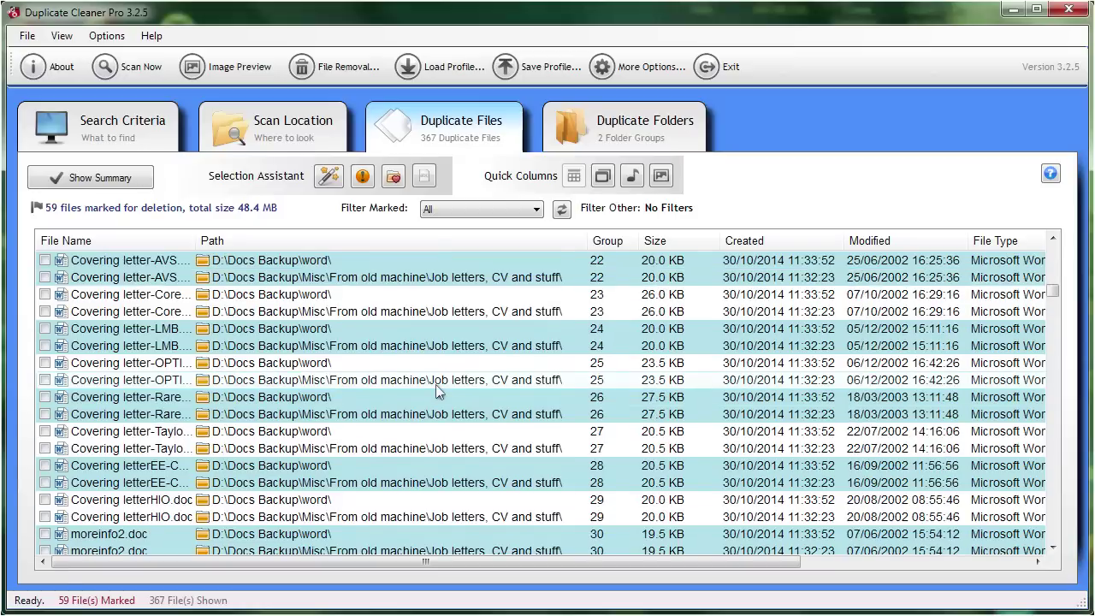
scroll(439, 386, up, 1)
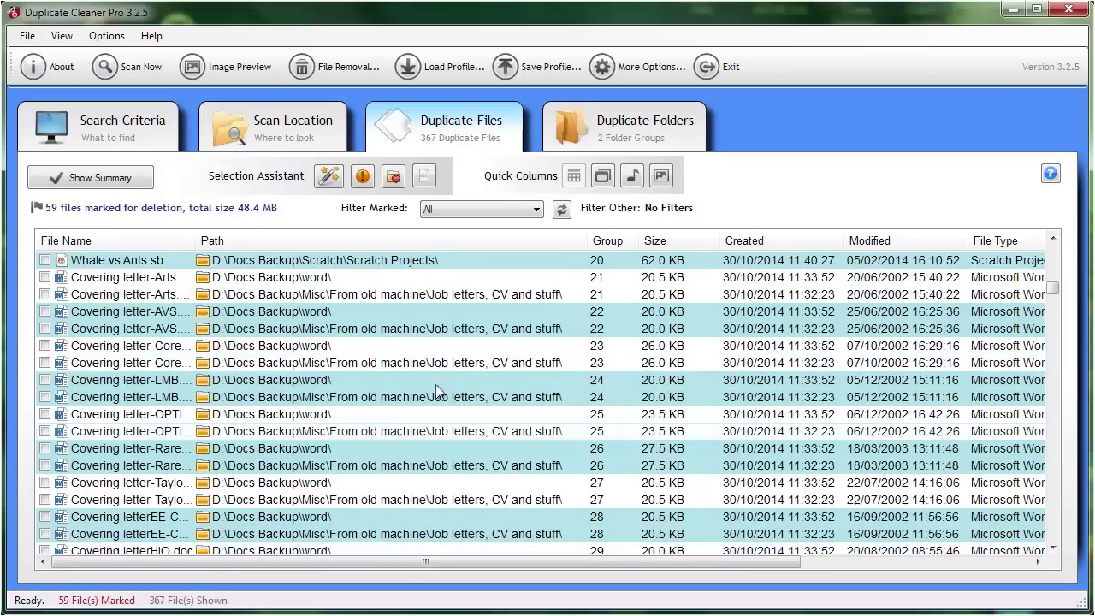
right_click(358, 295)
mouse_move(438, 335)
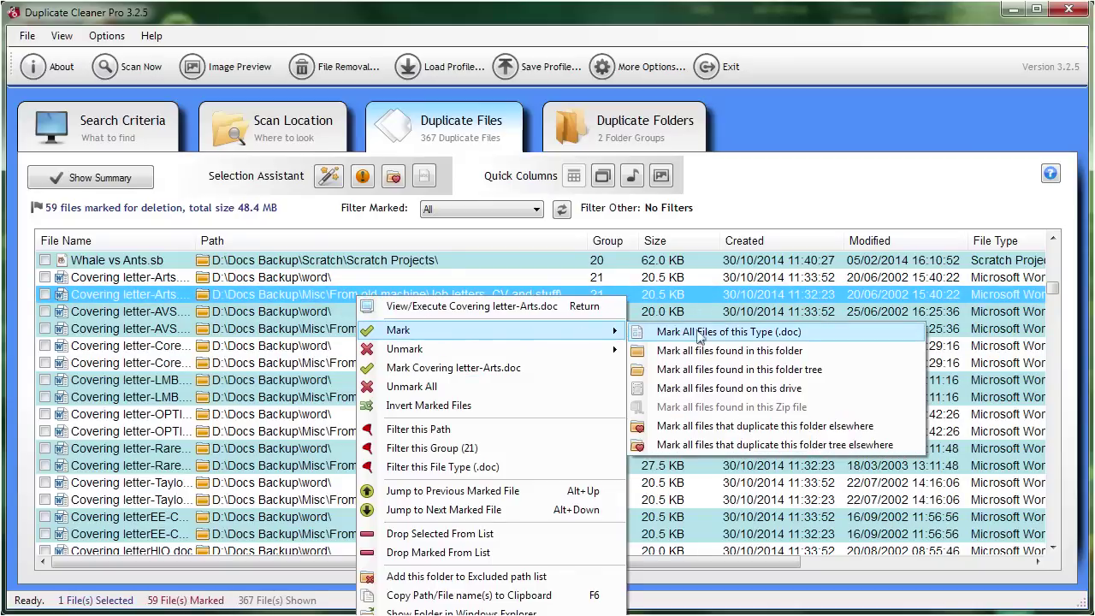
click(783, 373)
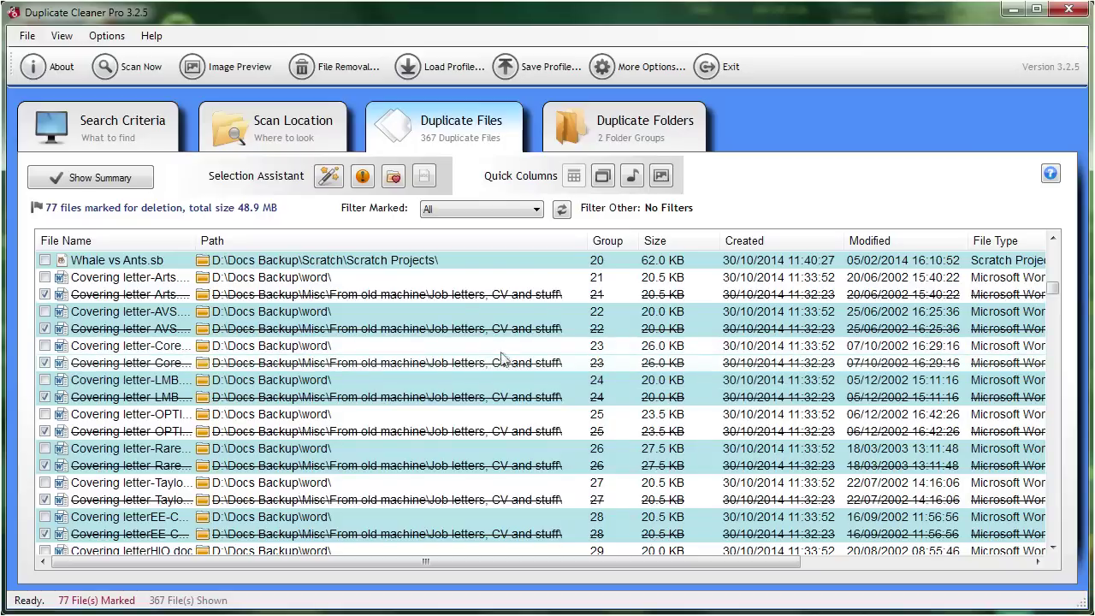
Mark the ATP 2010 - Pavement copies of DSC02642.JPG and DSC02675.JPG, plus both copies of DSC02677.JPG.
scroll(484, 351, down, 6)
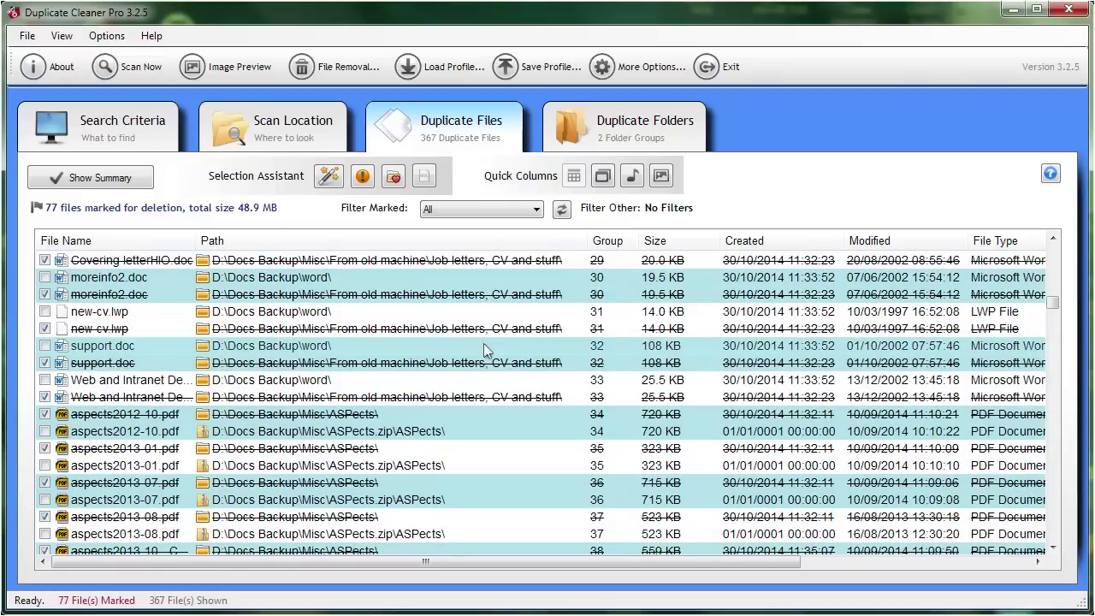
scroll(479, 346, down, 9)
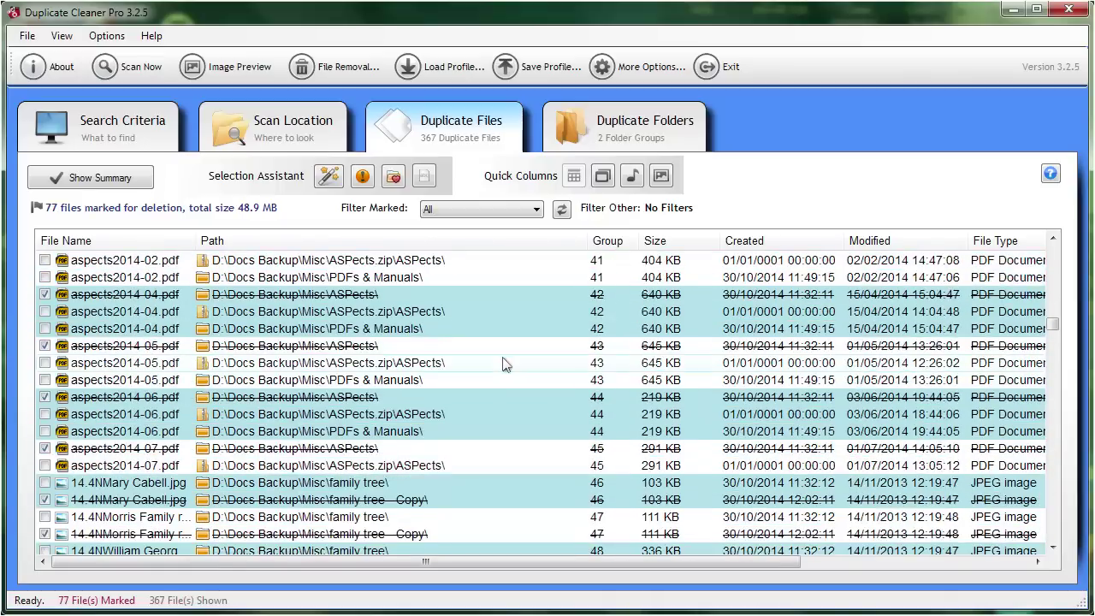
scroll(505, 363, down, 20)
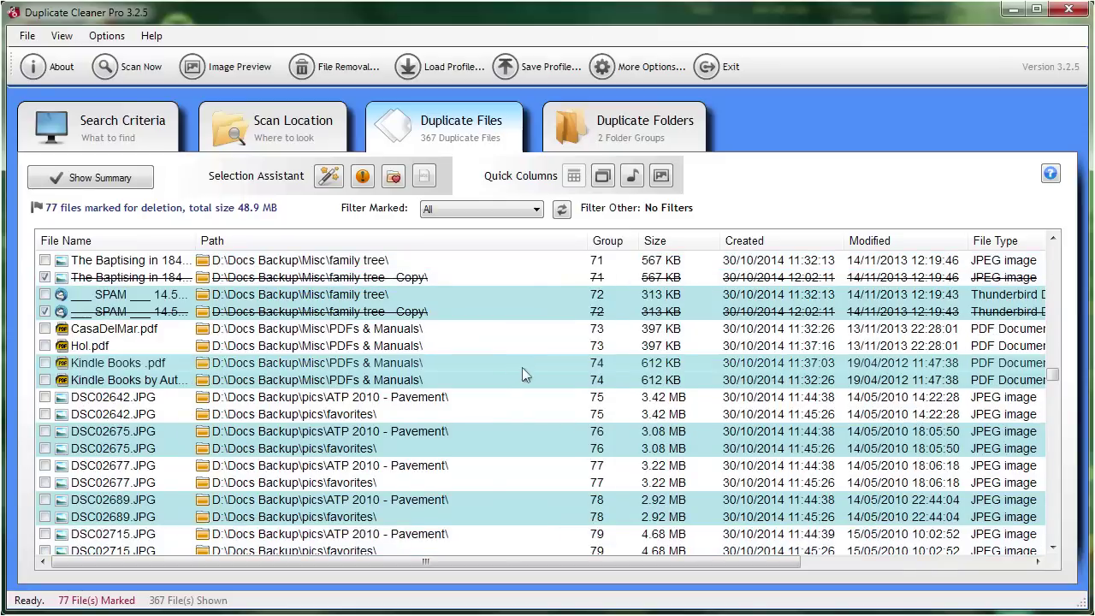
scroll(524, 373, down, 2)
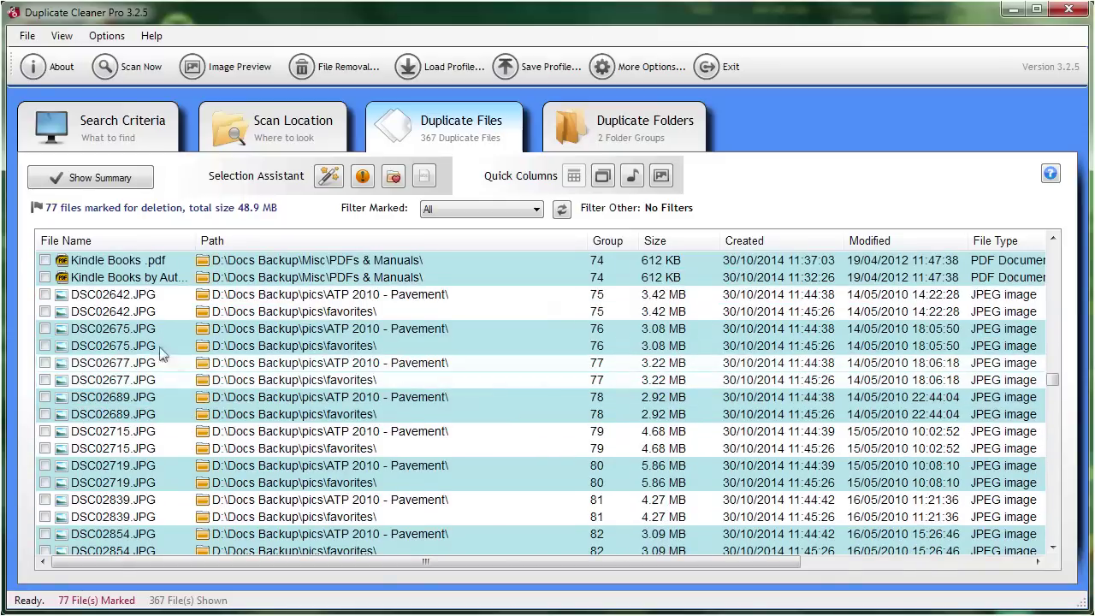
click(45, 327)
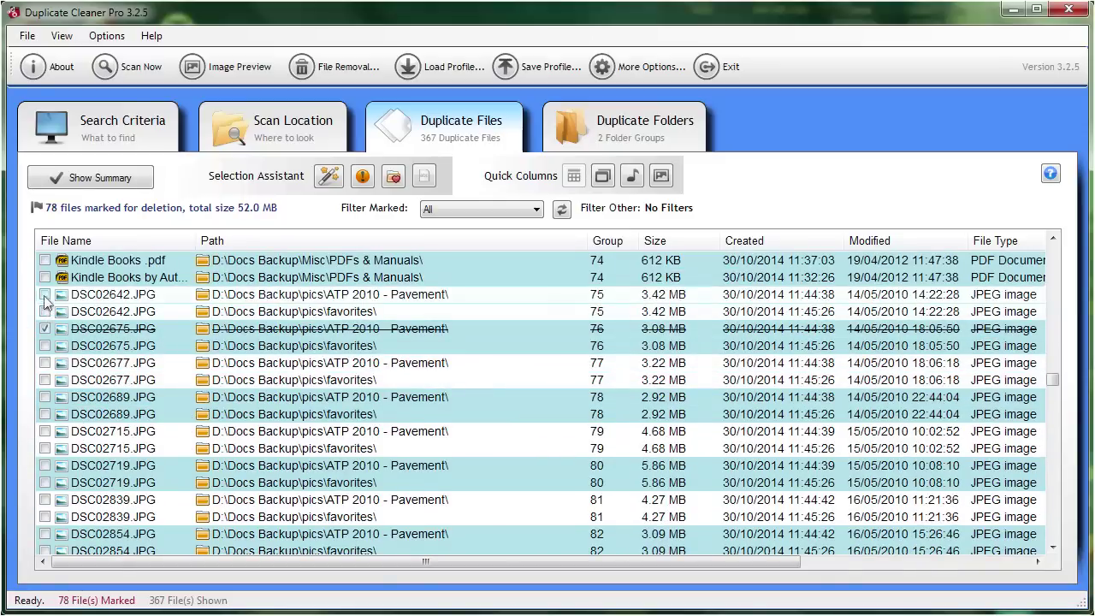
click(44, 294)
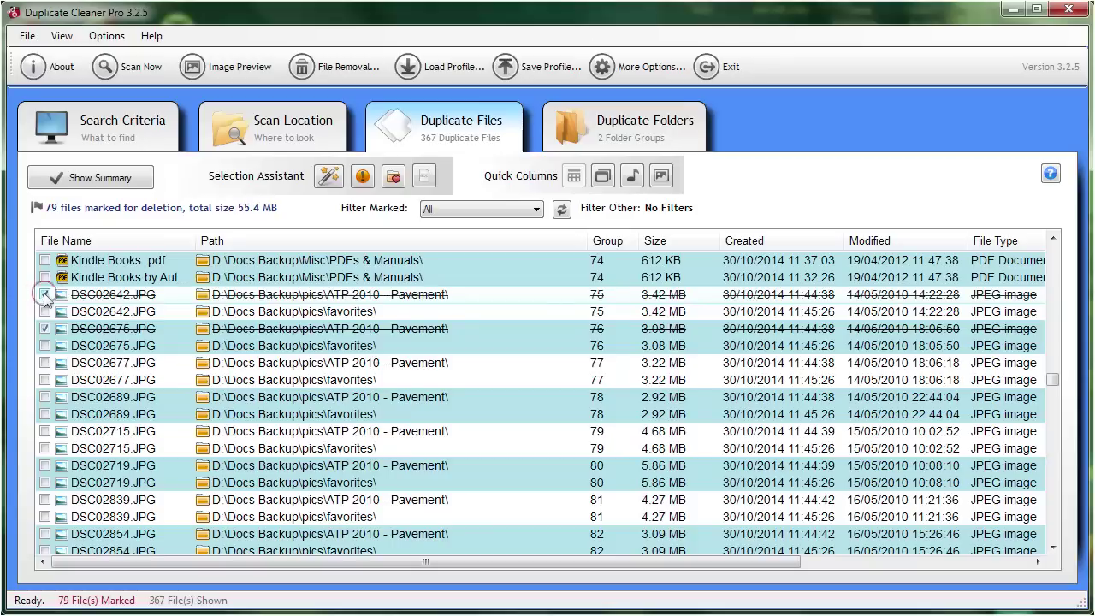
click(45, 362)
click(45, 379)
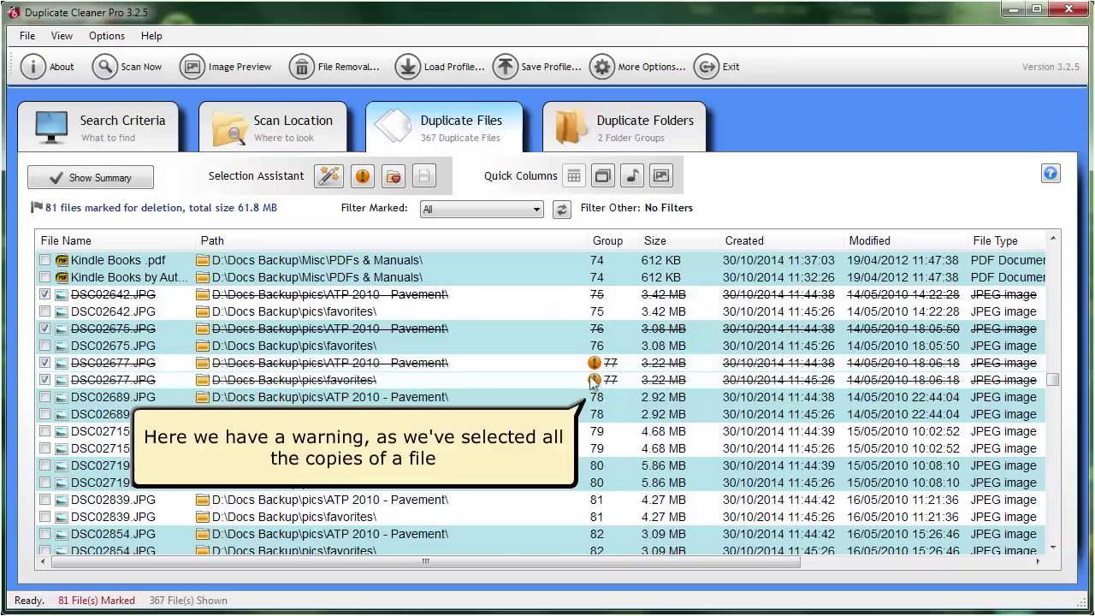
Check the list of groups with all files marked, and unmark the copy of DSC02677.JPG in D:\Docs Backup\pics\favorites\.
click(363, 176)
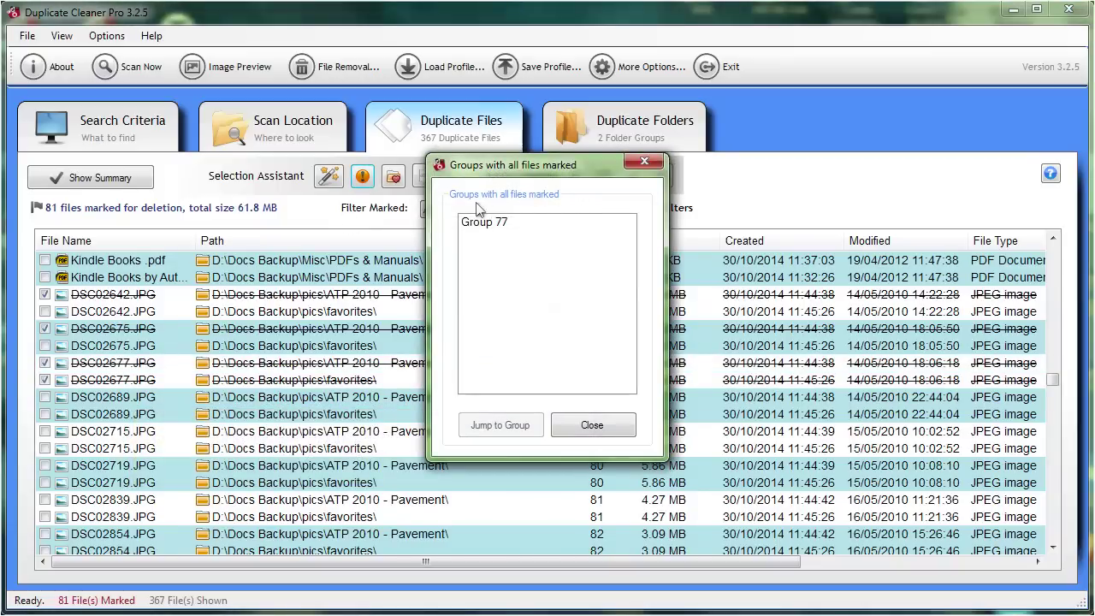
click(590, 422)
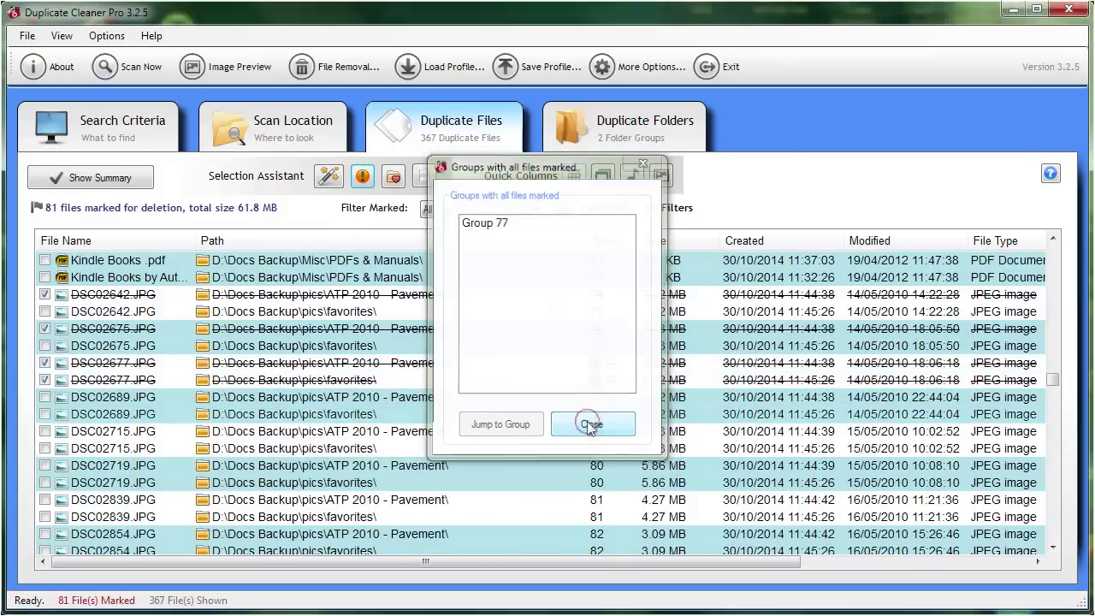
click(45, 379)
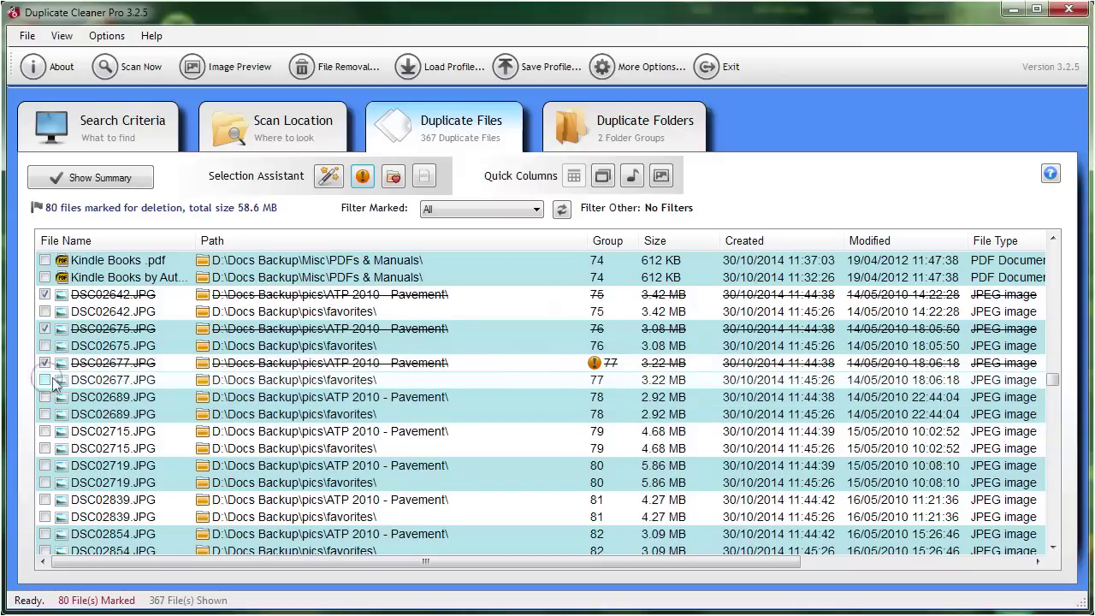
Mark all files found in the D:\Docs Backup\pics\ATP 2010 - Pavement\good\ folder, starting from its unzipped DSC02643.JPG entry.
scroll(474, 342, down, 10)
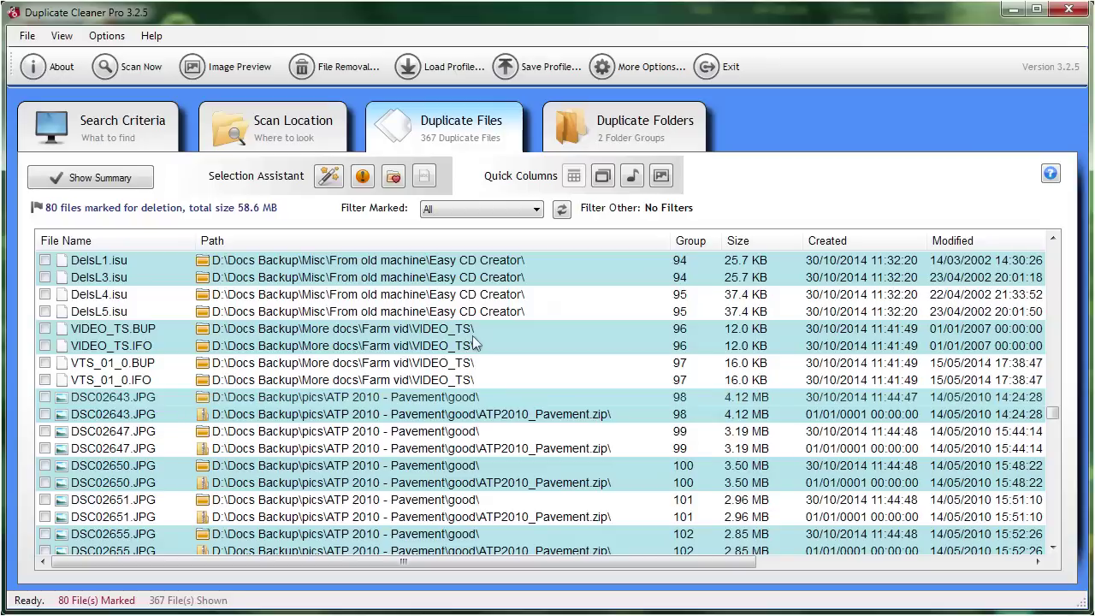
key(Down)
right_click(432, 396)
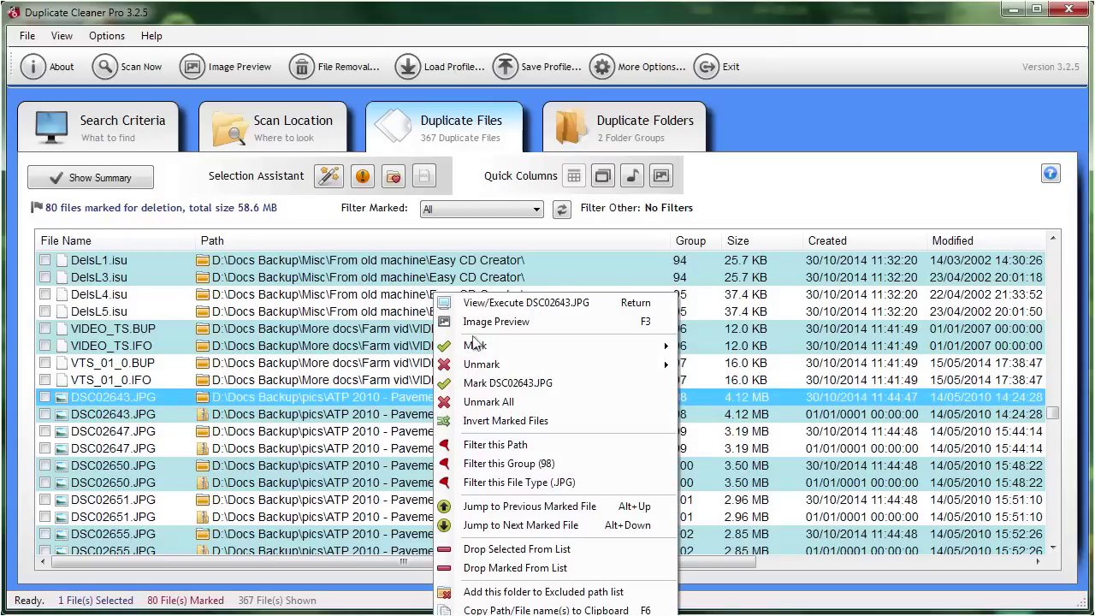
mouse_move(521, 359)
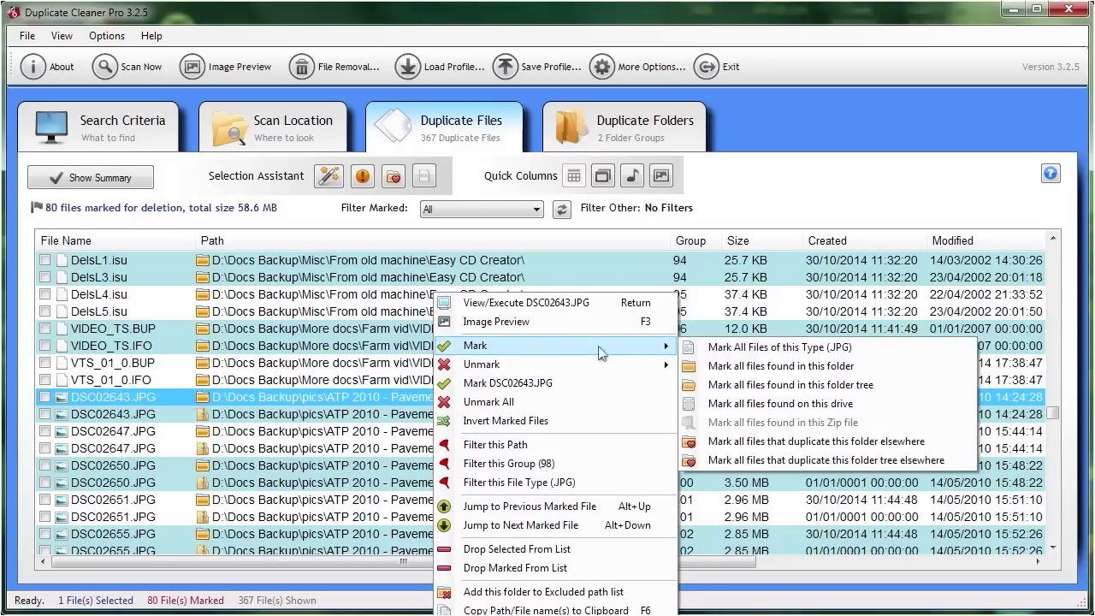
click(726, 366)
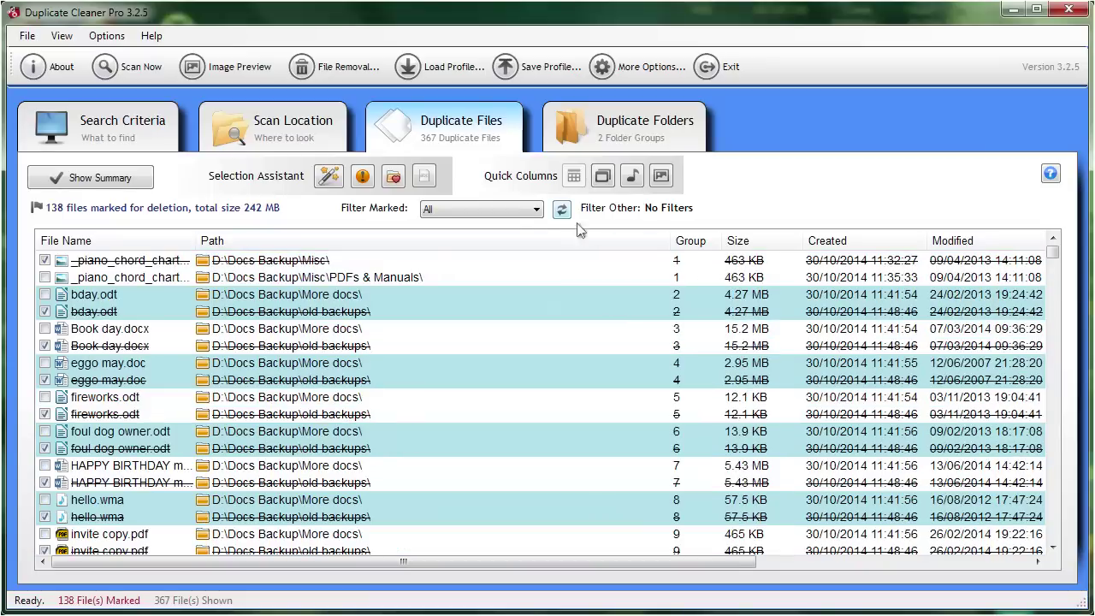
Filter the duplicate files by Group Has No Marks, review the remaining groups, and mark Hol.pdf and Kindle Books by Author.pdf.
click(500, 209)
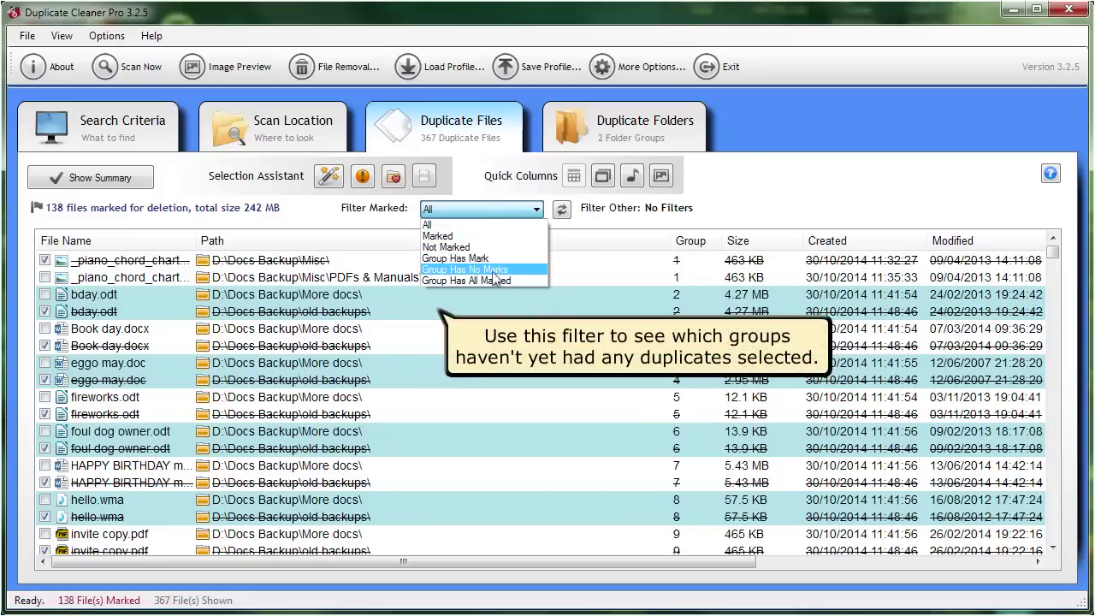
click(493, 271)
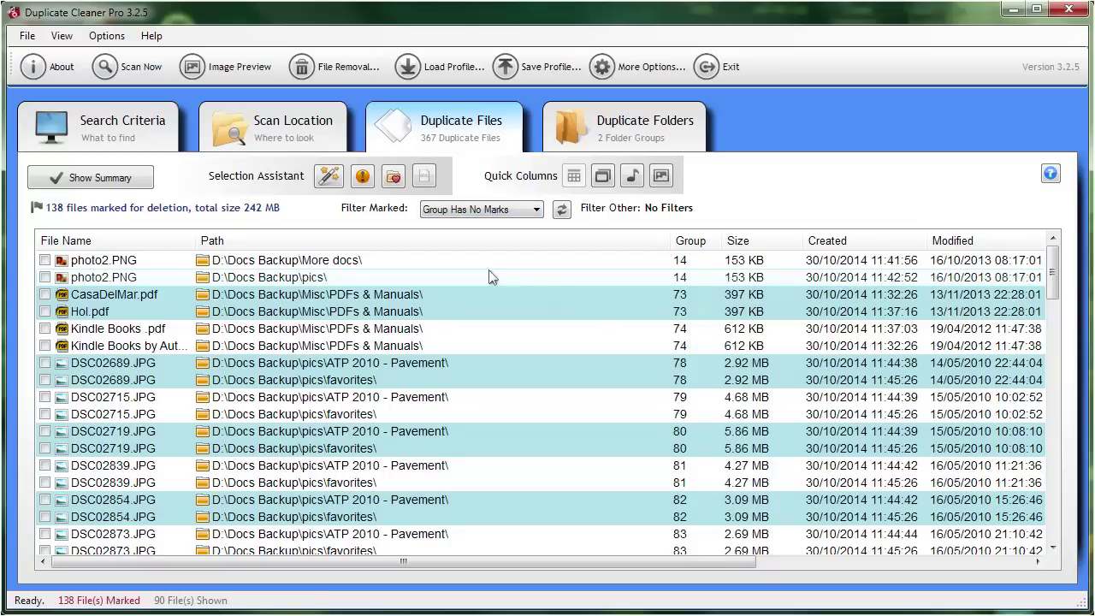
scroll(617, 431, down, 15)
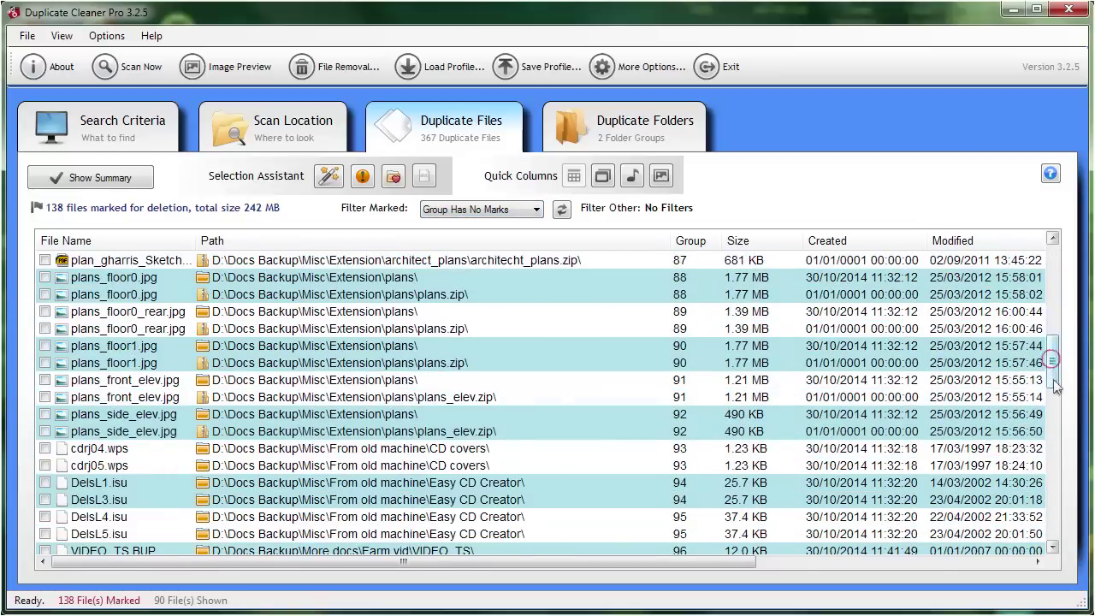
drag(1054, 387, 1066, 258)
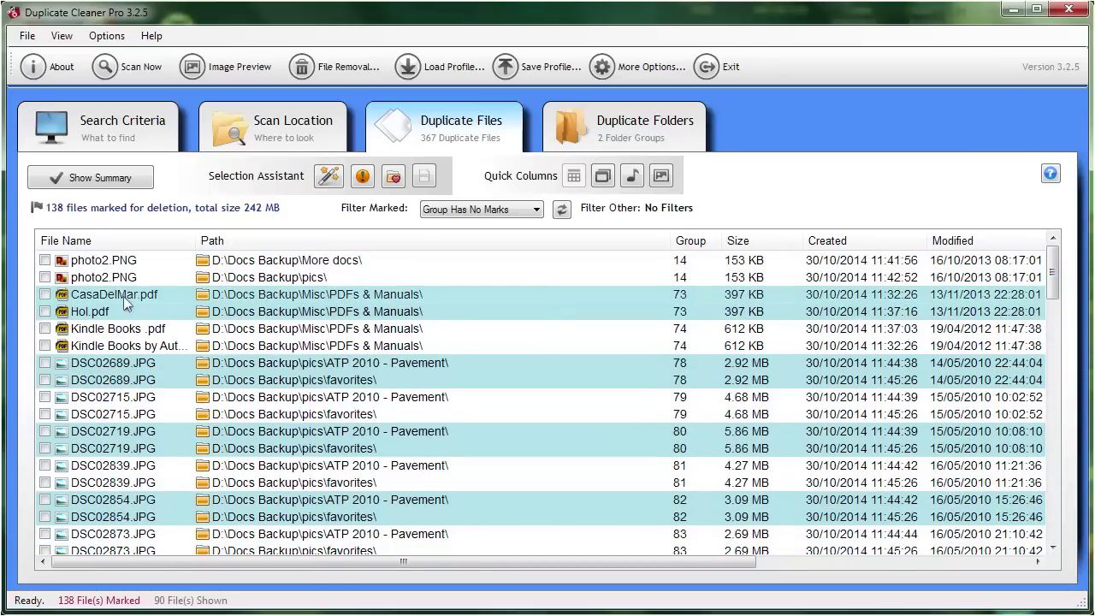
click(45, 311)
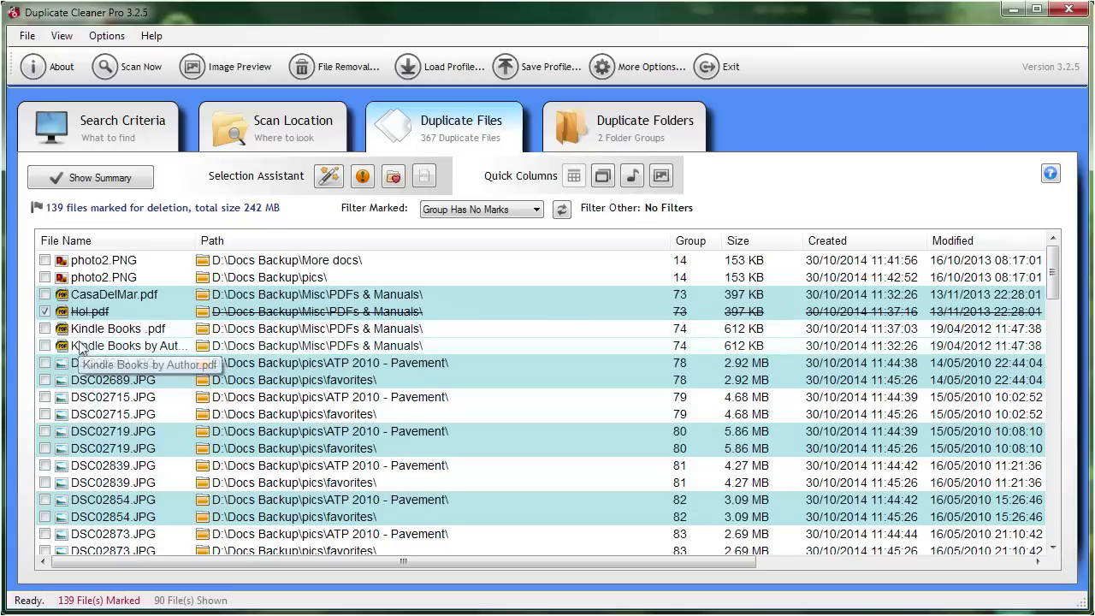
click(44, 345)
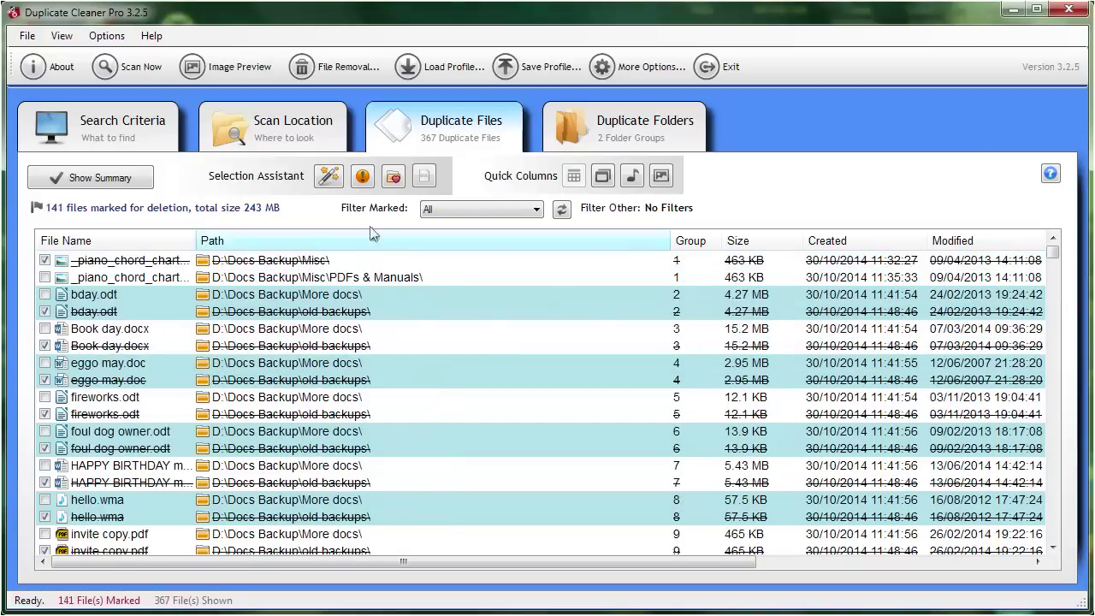
Delete all marked duplicate files, sending non-zipped ones to the Recycle Bin, and return to the duplicate list.
click(342, 69)
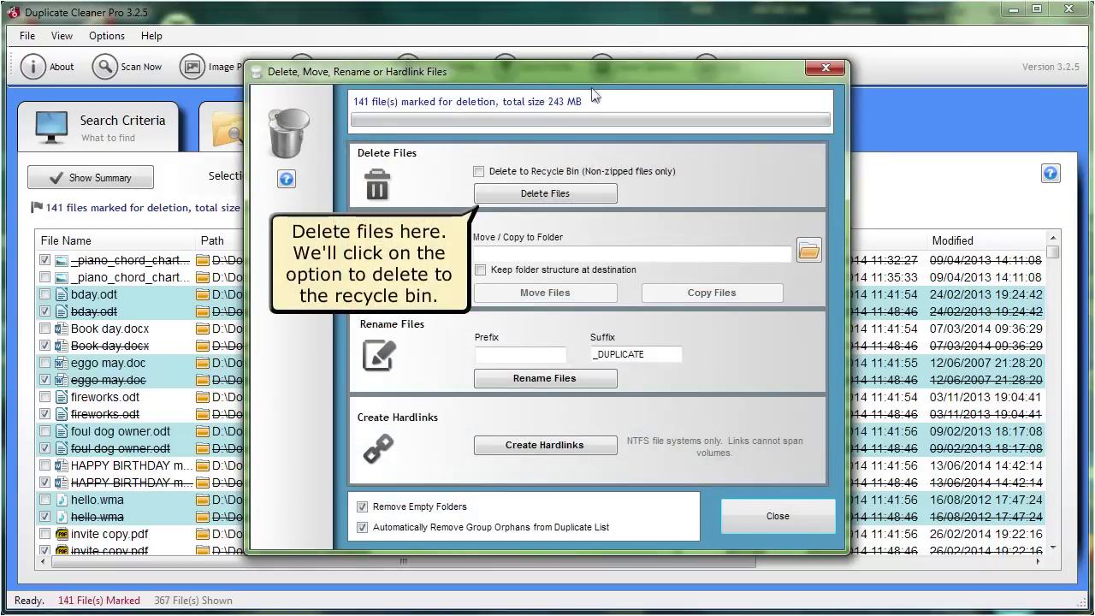
click(510, 176)
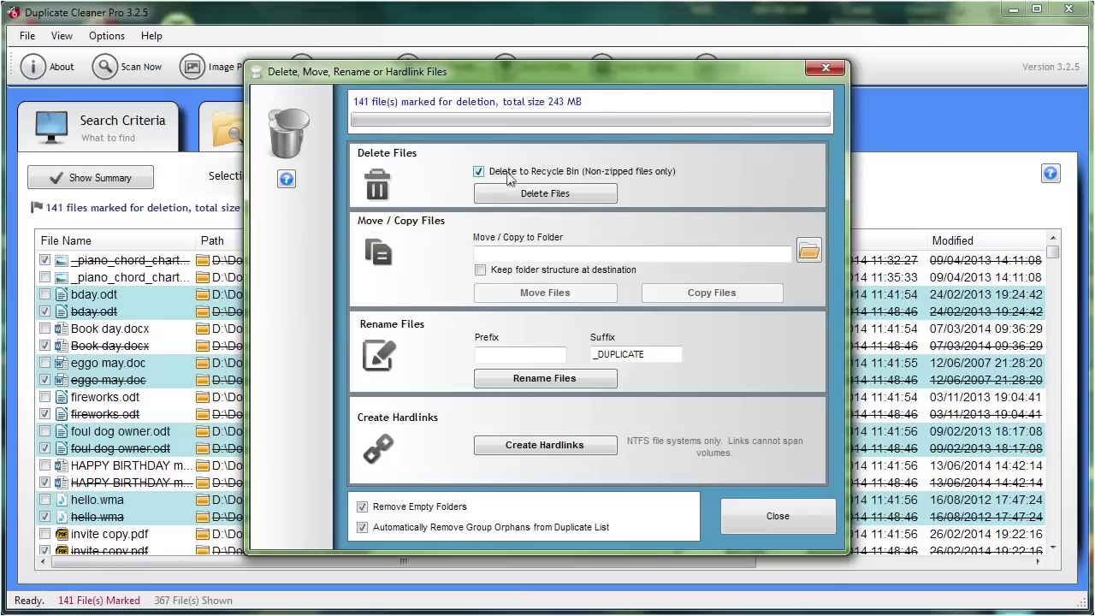
click(546, 195)
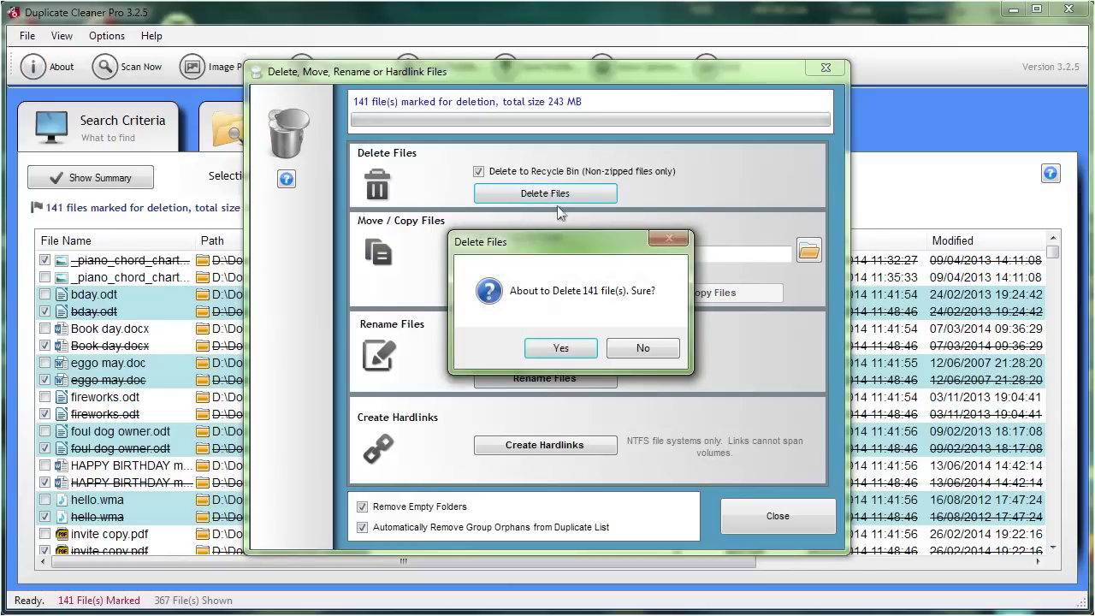
click(543, 356)
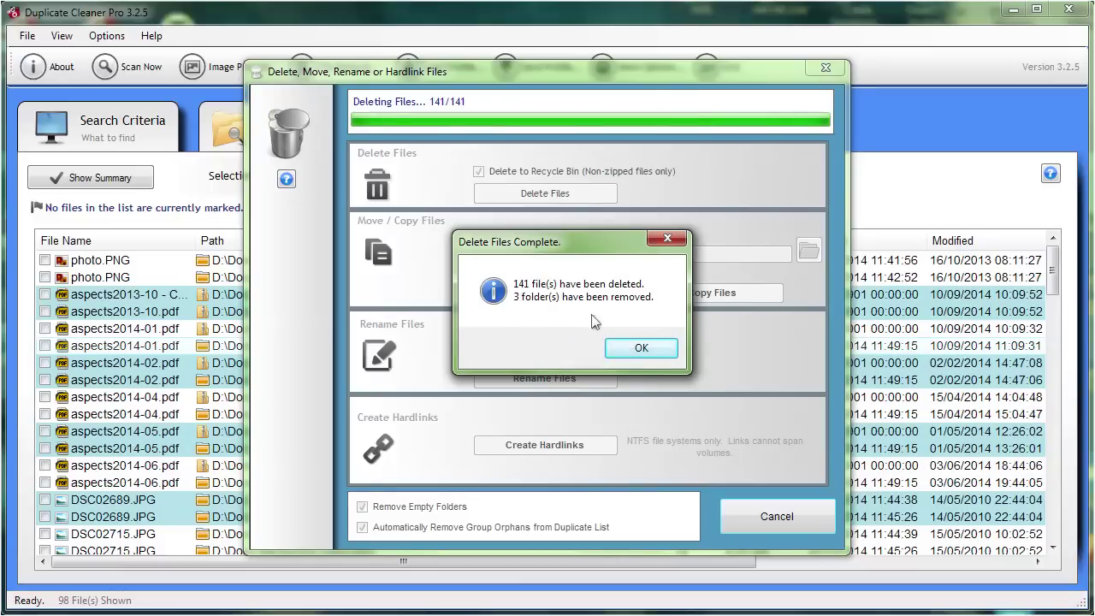
click(638, 348)
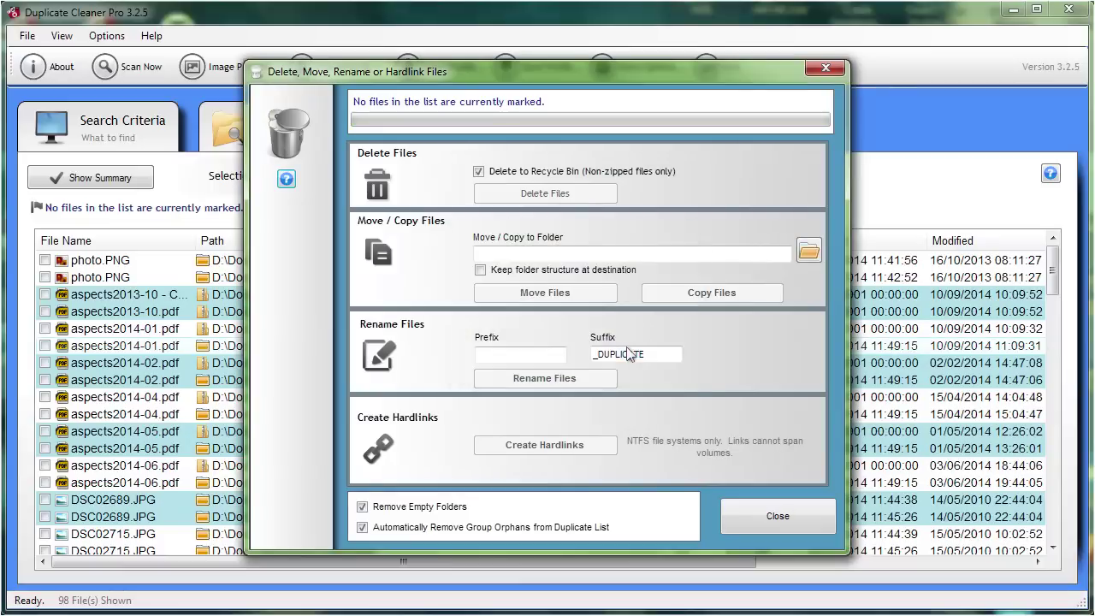
click(757, 514)
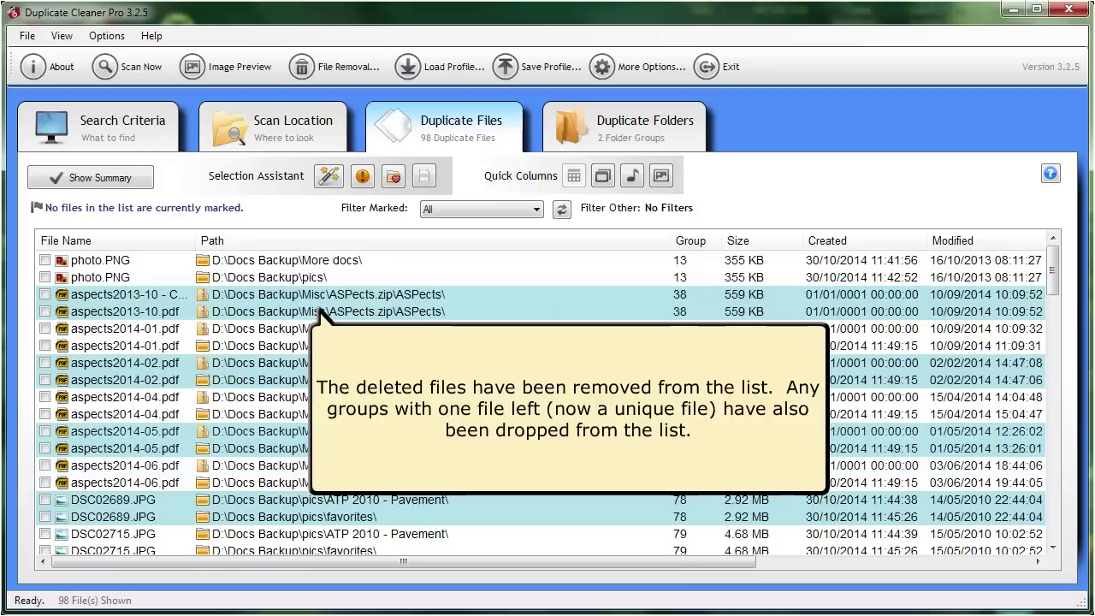